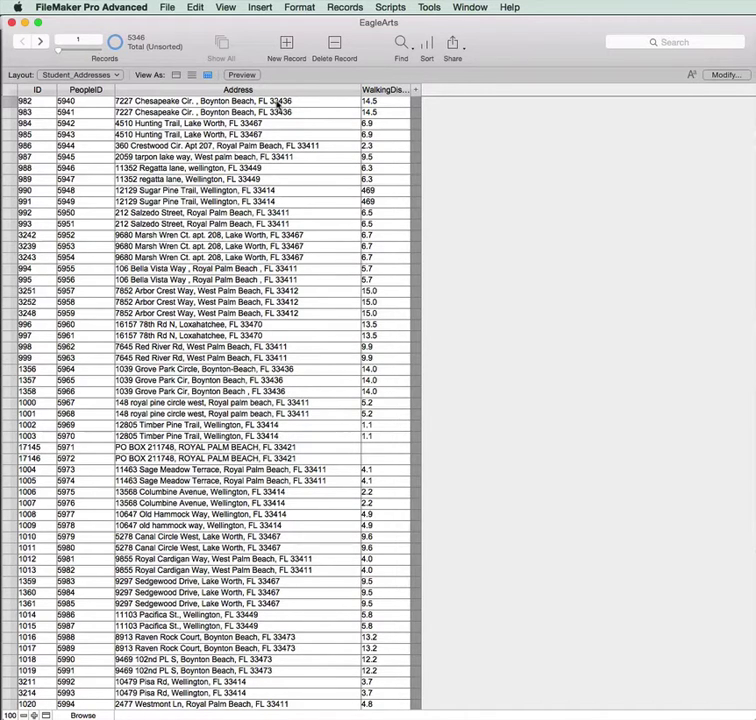
Add City, State and Zip text fields to Student_Addresses and save the field definitions
key("super+shift+d")
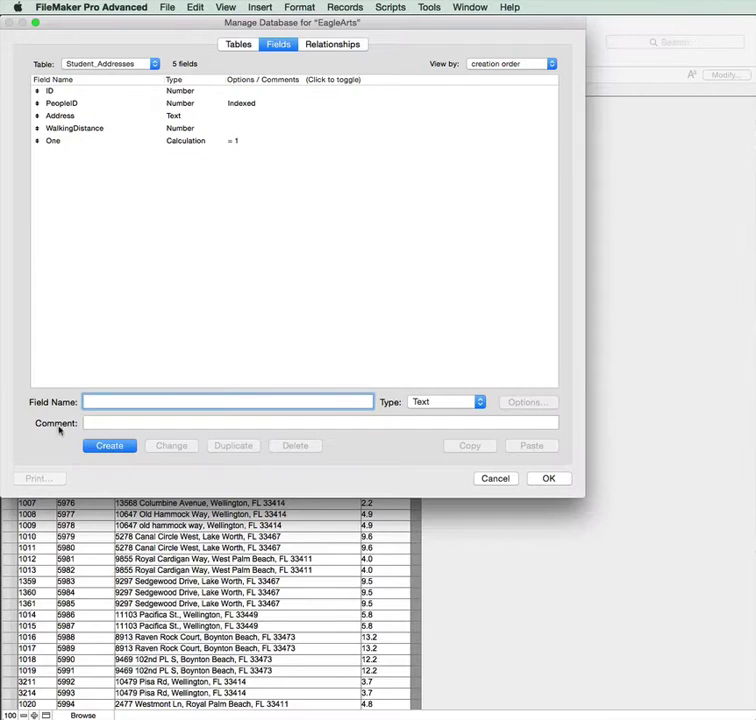
type("City")
key("Return")
type("State")
key("Return")
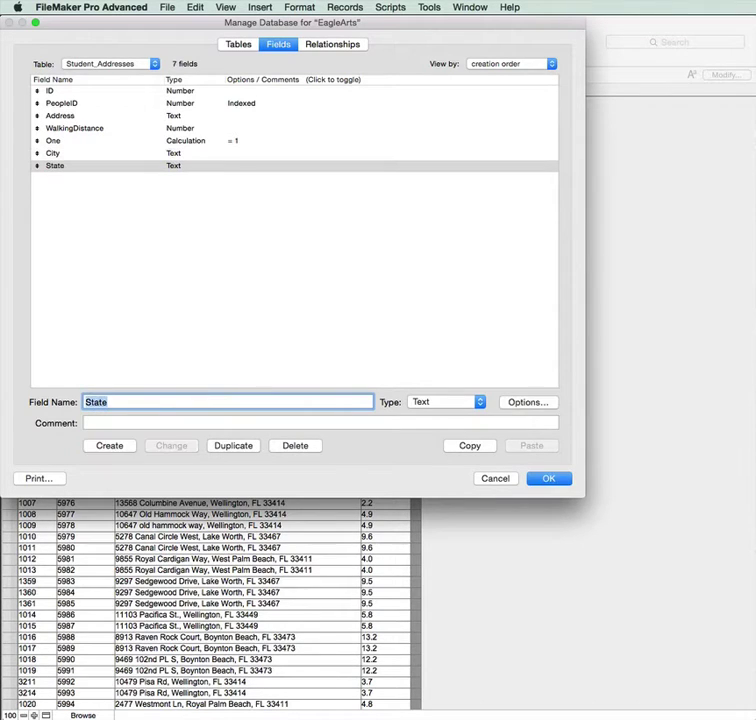
type("Ziop")
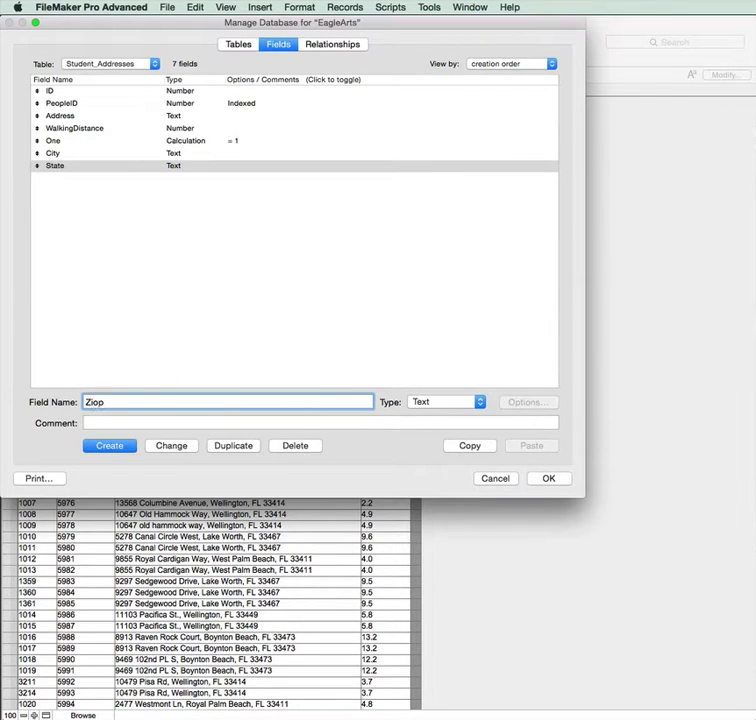
key("BackSpace")
key("BackSpace")
type("p")
key("Return")
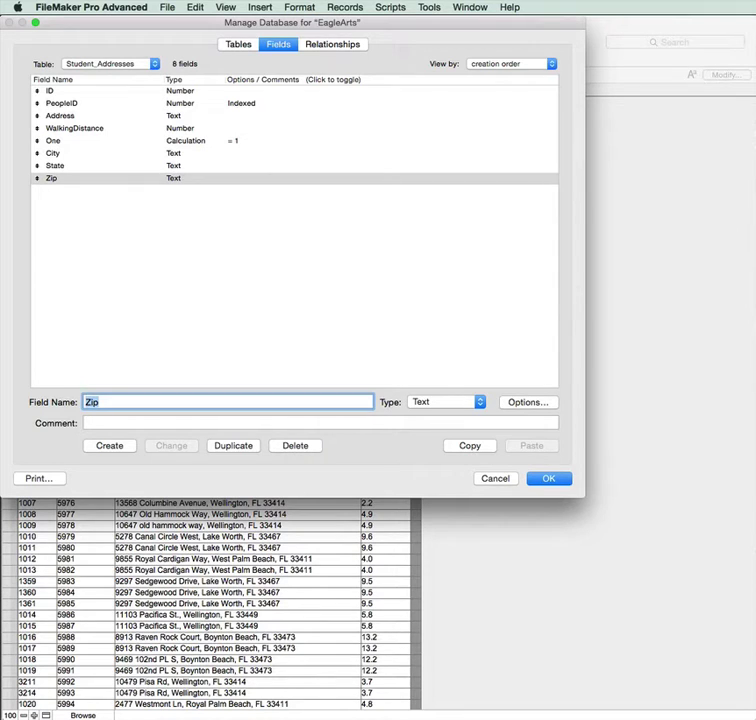
left_click(548, 479)
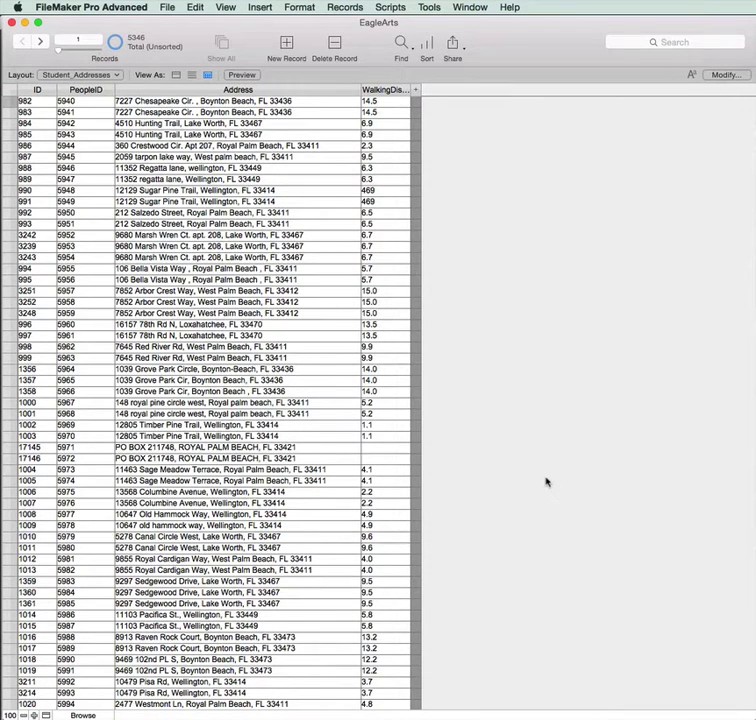
Show the new City, State and Zip columns in Browse mode, with the State column narrowed
key("super+l")
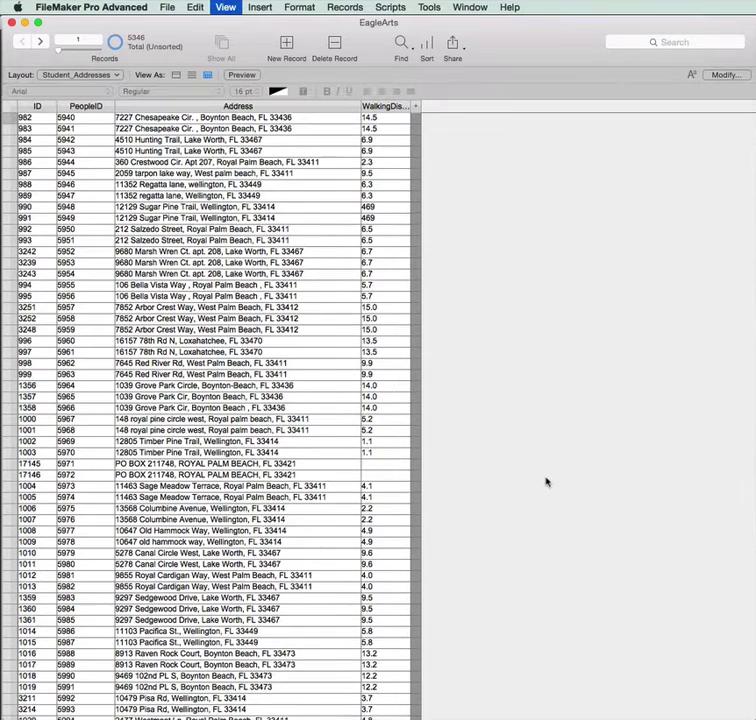
key("super+b")
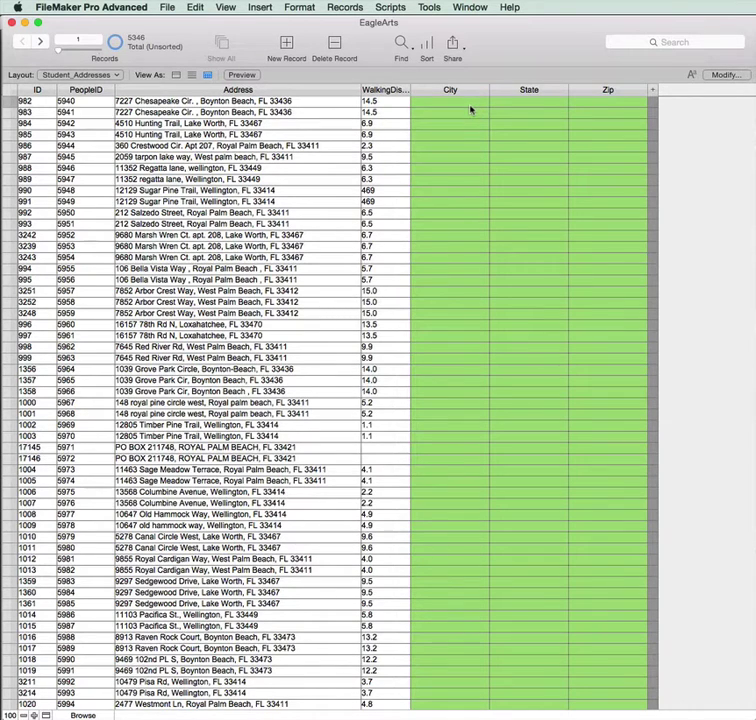
left_click_drag(567, 89, 518, 94)
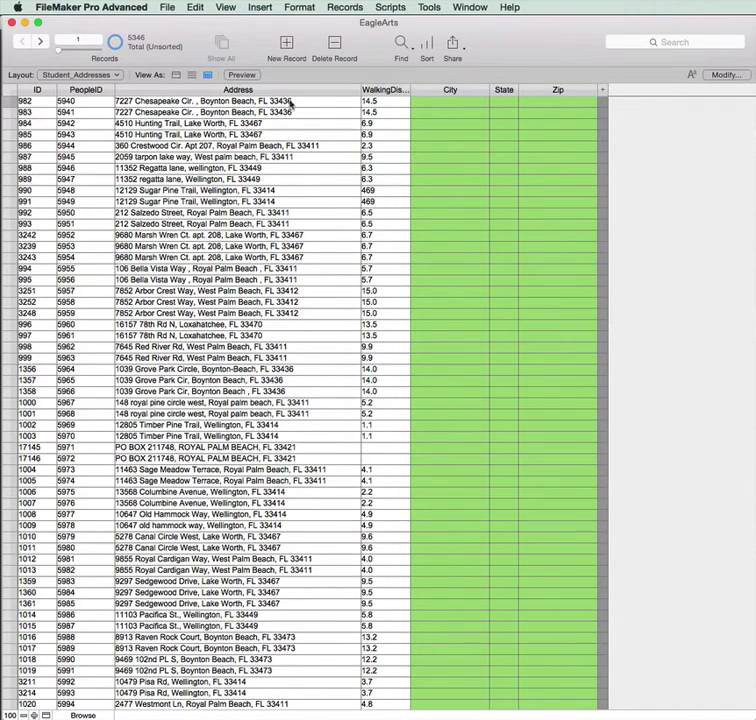
left_click(562, 103)
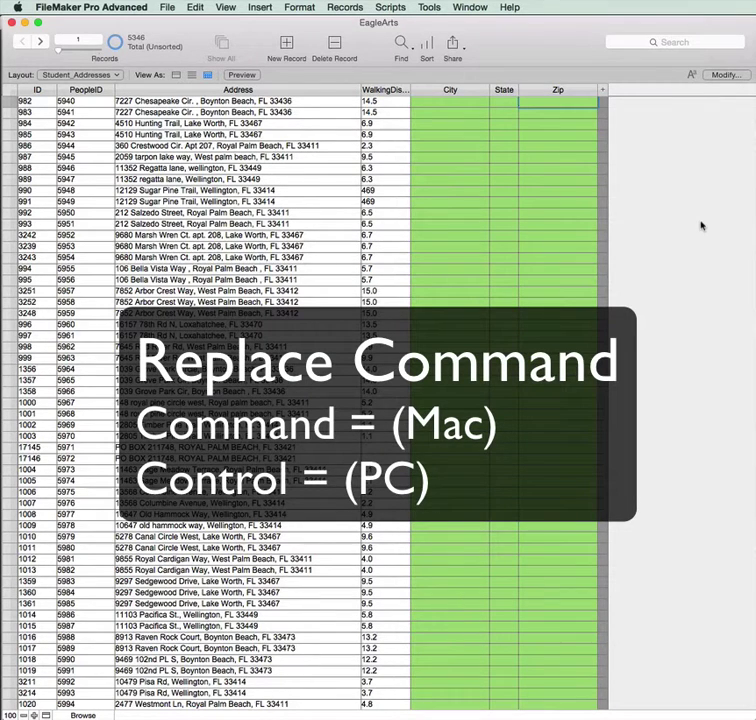
Fill every record's Zip with rightwords(Address,1), then narrow the Zip column
key("super+equal")
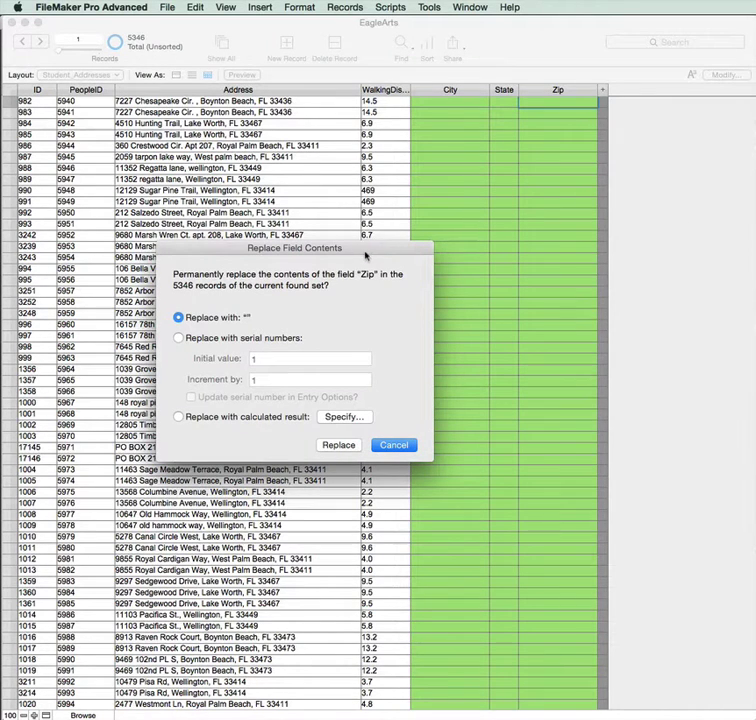
left_click(339, 419)
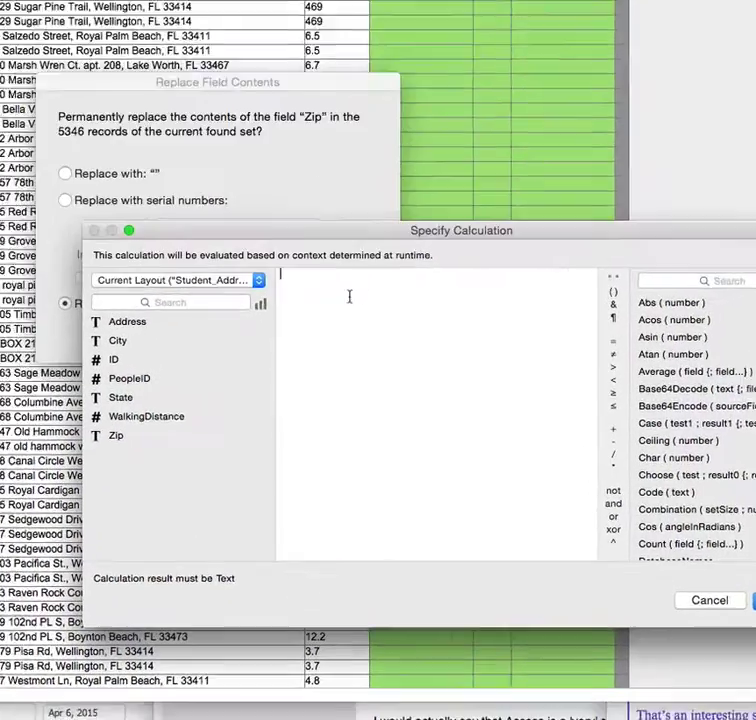
type("rightwor")
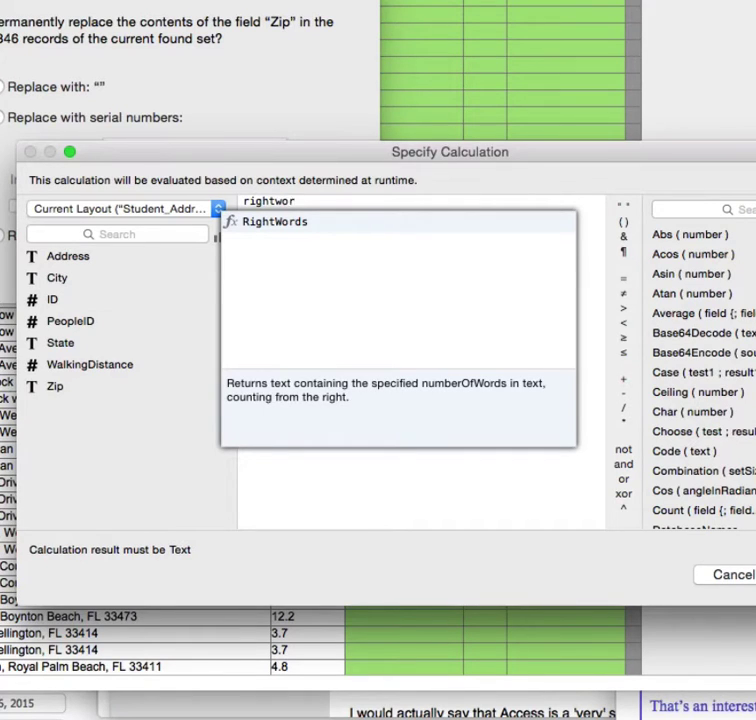
type("ds(")
double_click(71, 259)
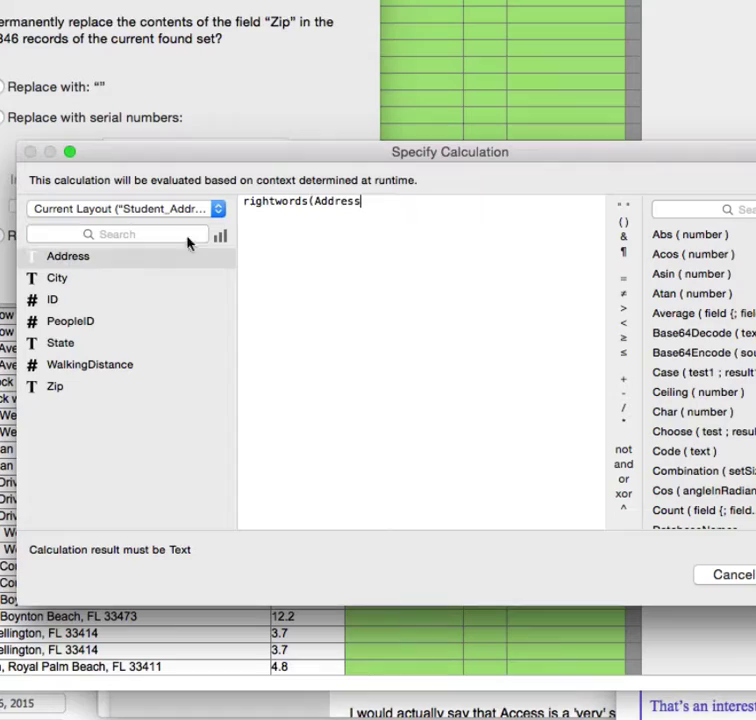
type(",1)")
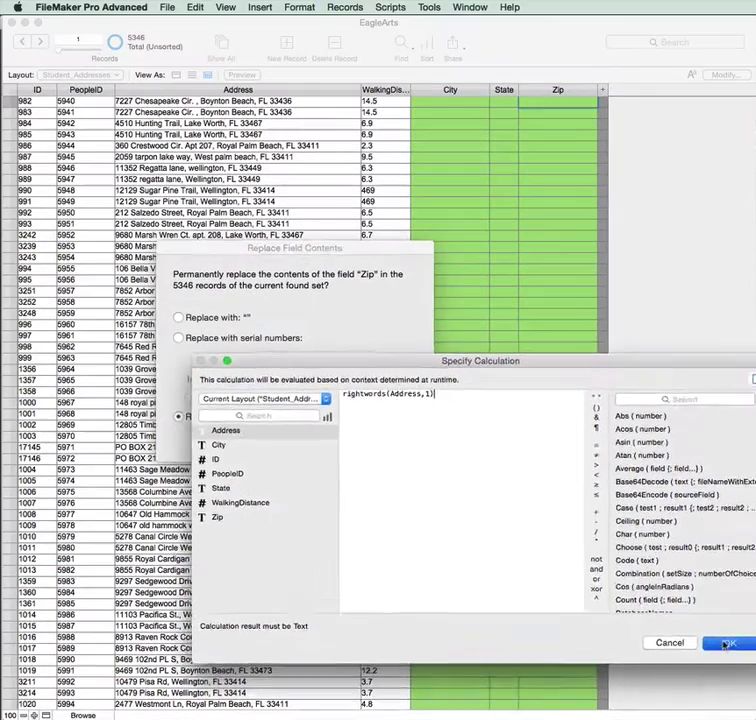
left_click(755, 575)
left_click(233, 280)
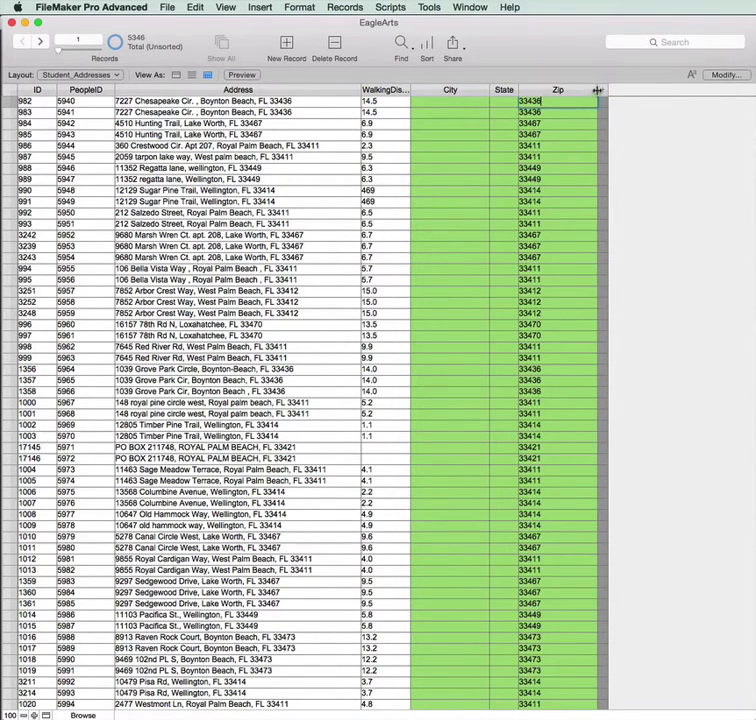
left_click_drag(597, 90, 562, 101)
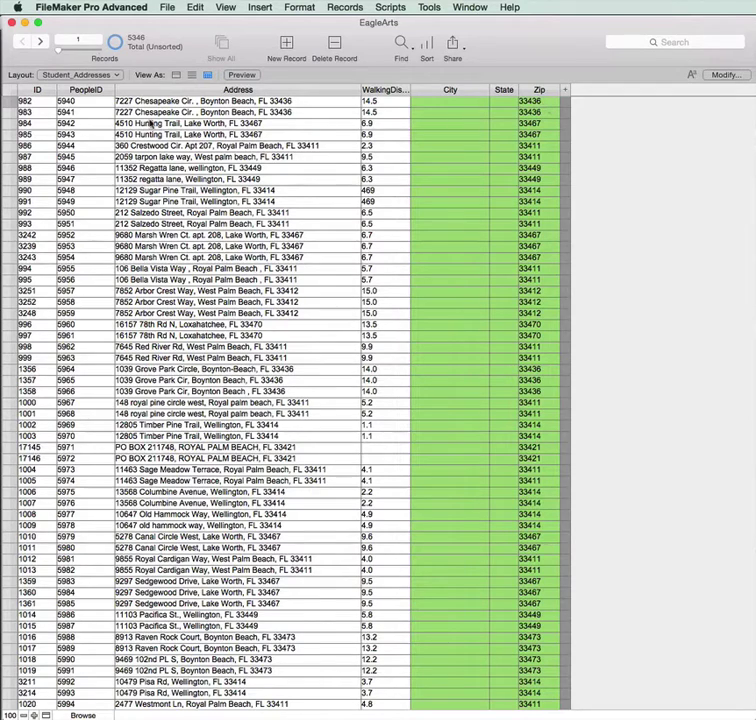
Replace every Address with substitute(Address,Zip,"") so addresses end with ', FL'
left_click(307, 104)
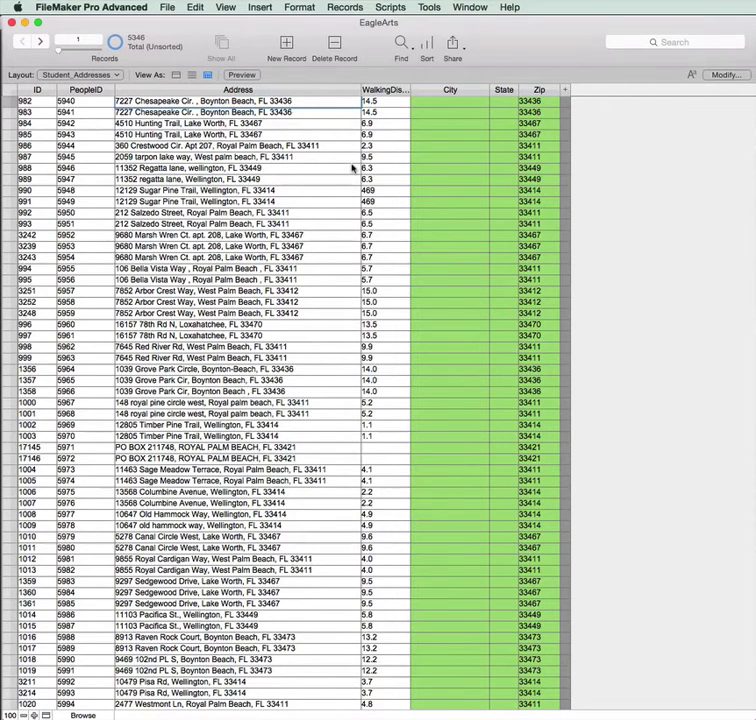
key("super+equal")
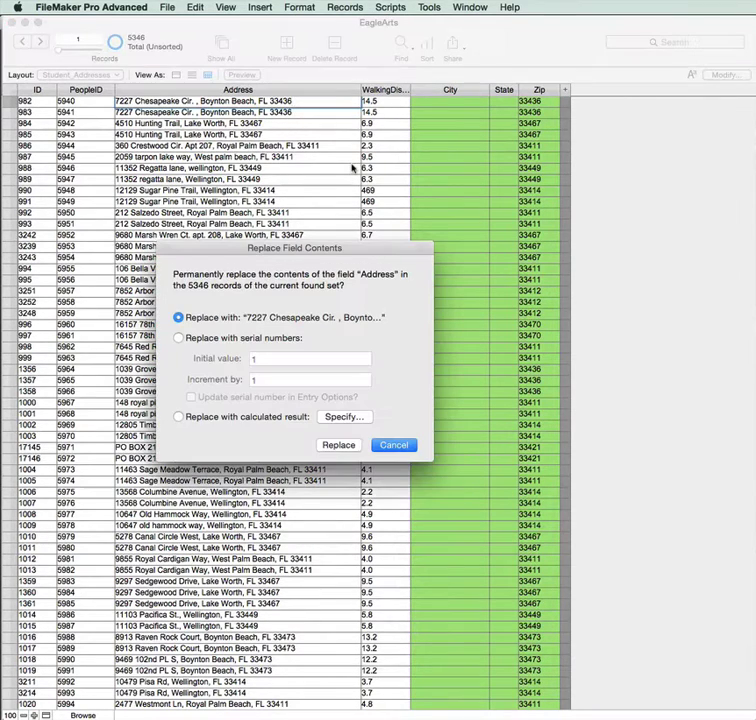
left_click(344, 417)
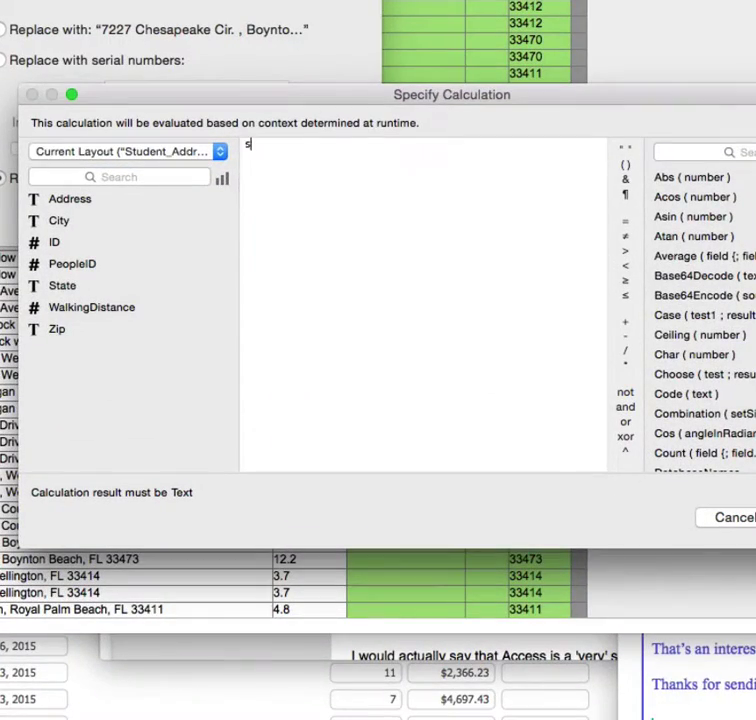
type("su")
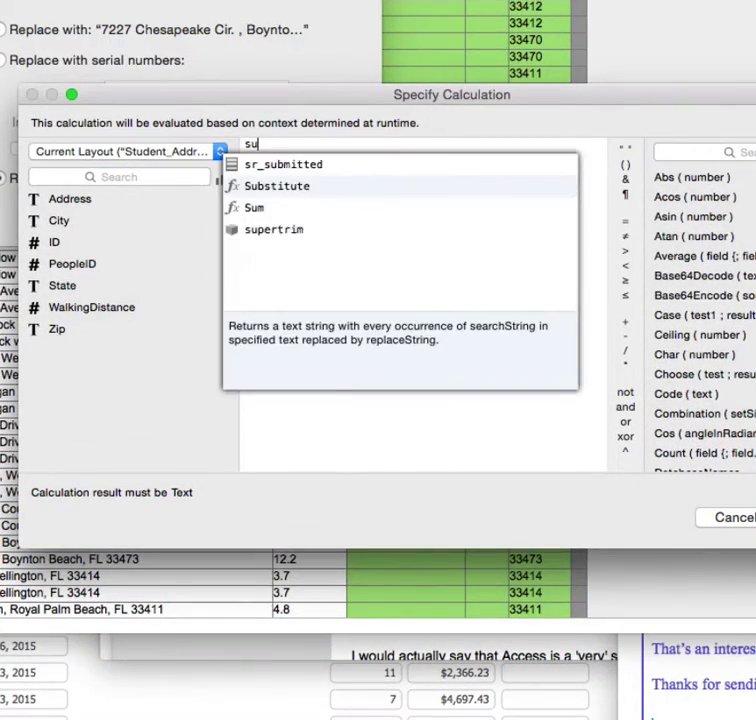
type("bstitut")
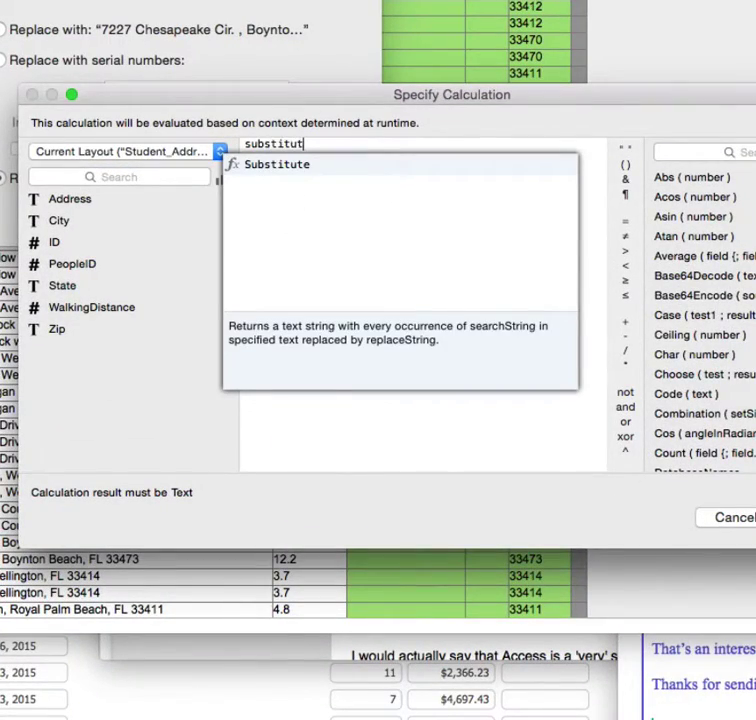
type("e(")
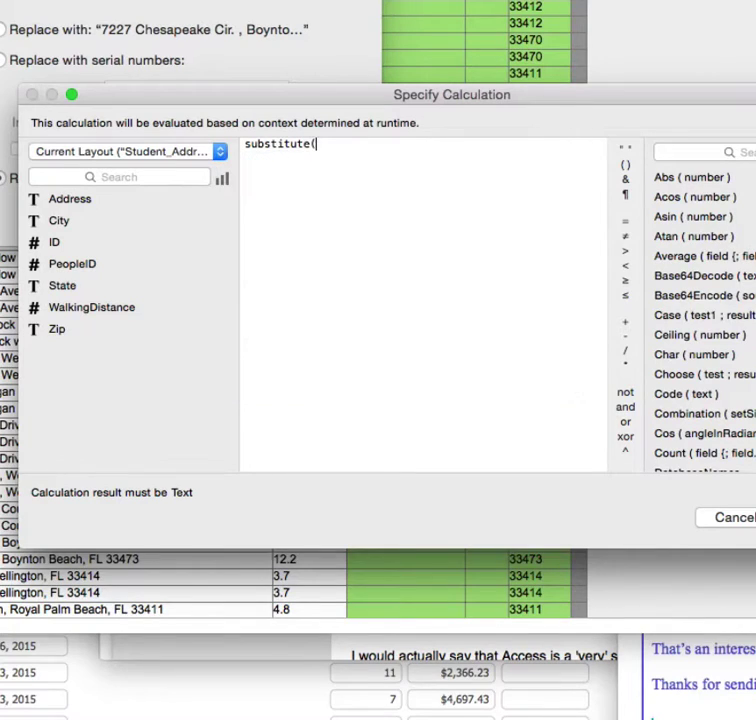
double_click(62, 200)
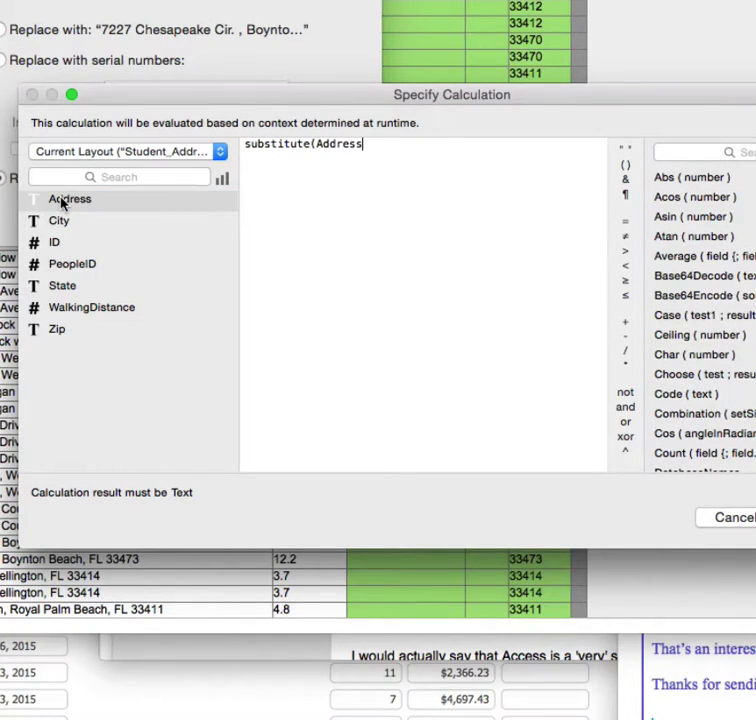
type(",")
double_click(56, 330)
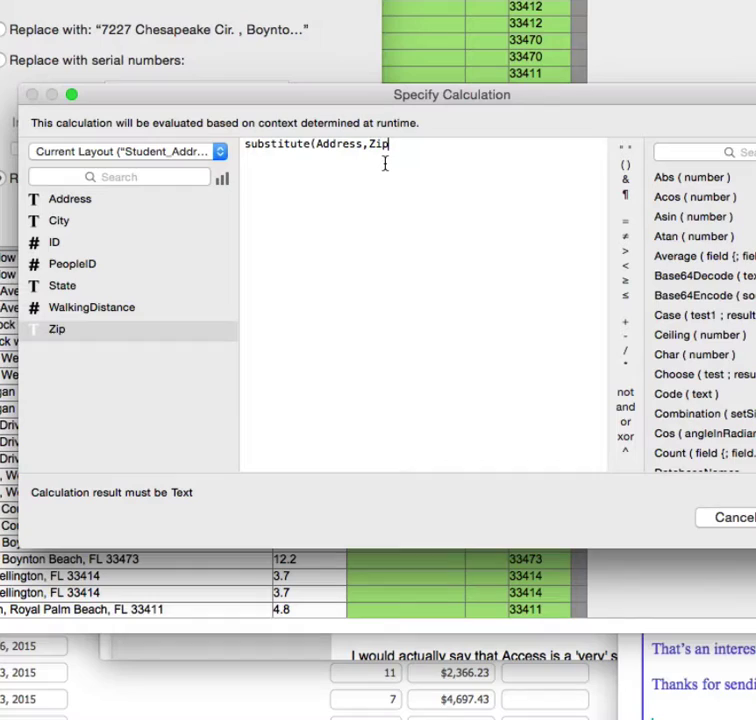
type(",\"\")")
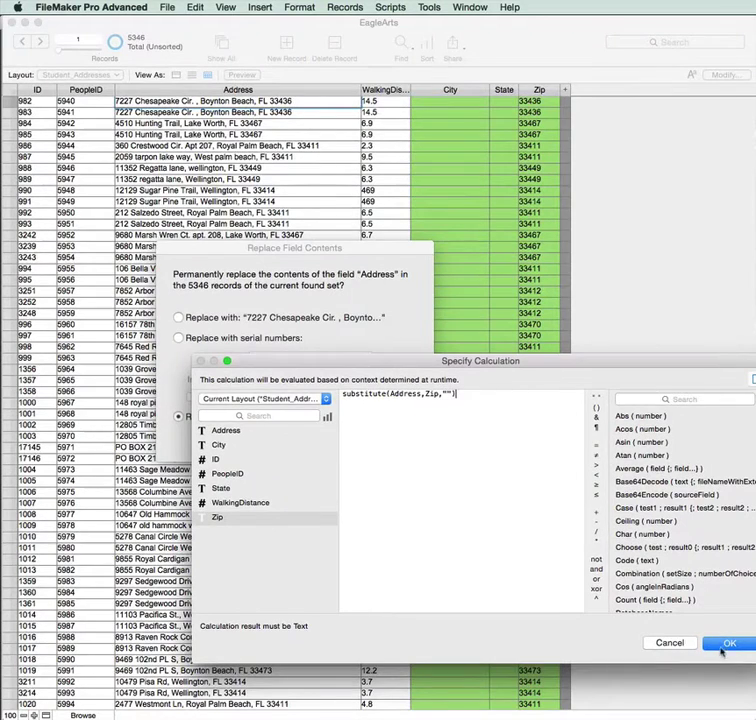
left_click(722, 645)
left_click(339, 446)
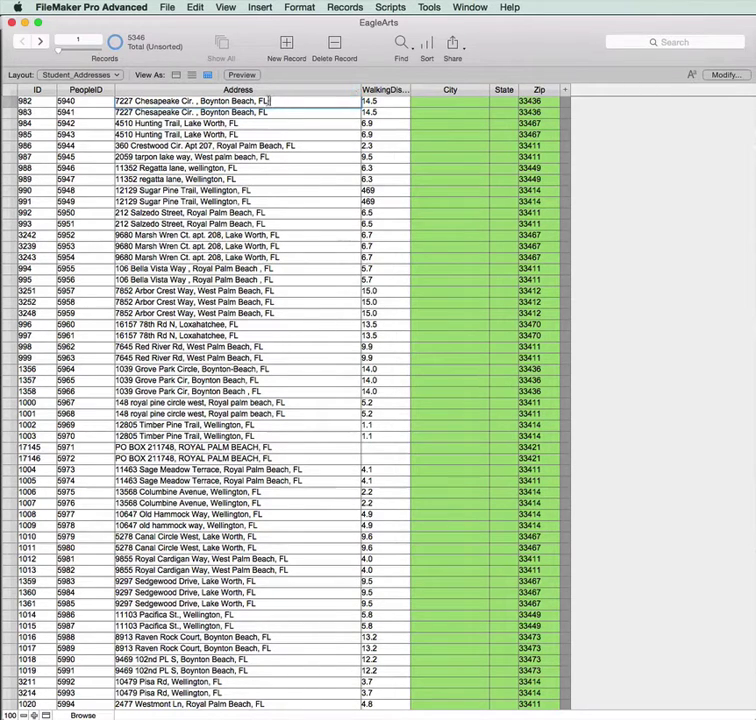
Replace State in all 5346 records with rightwords(address,1), giving FL
key("Tab")
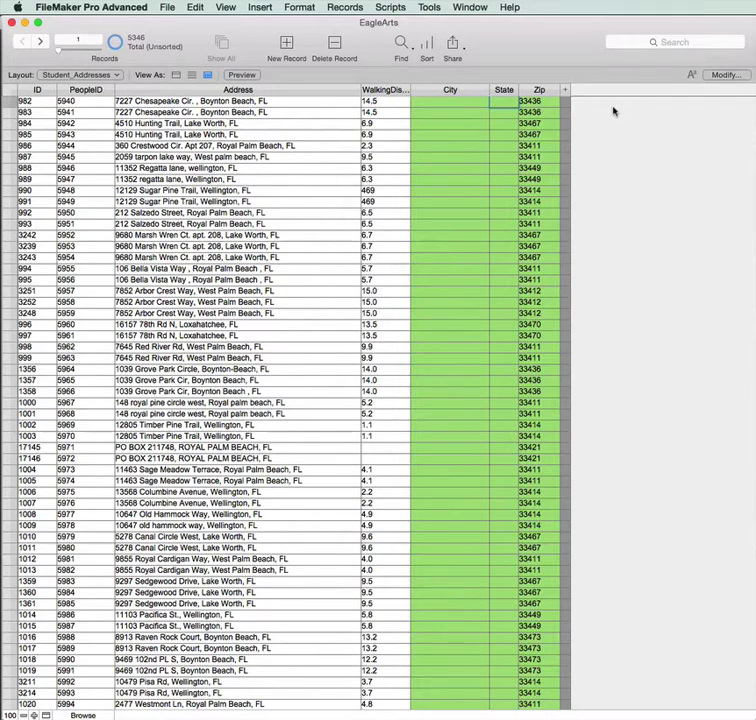
key("super+equal")
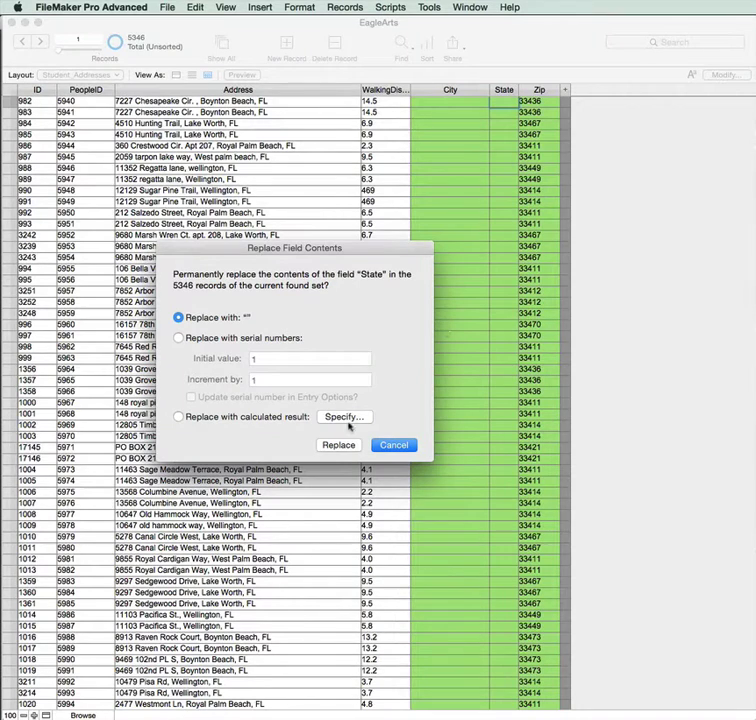
left_click(283, 418)
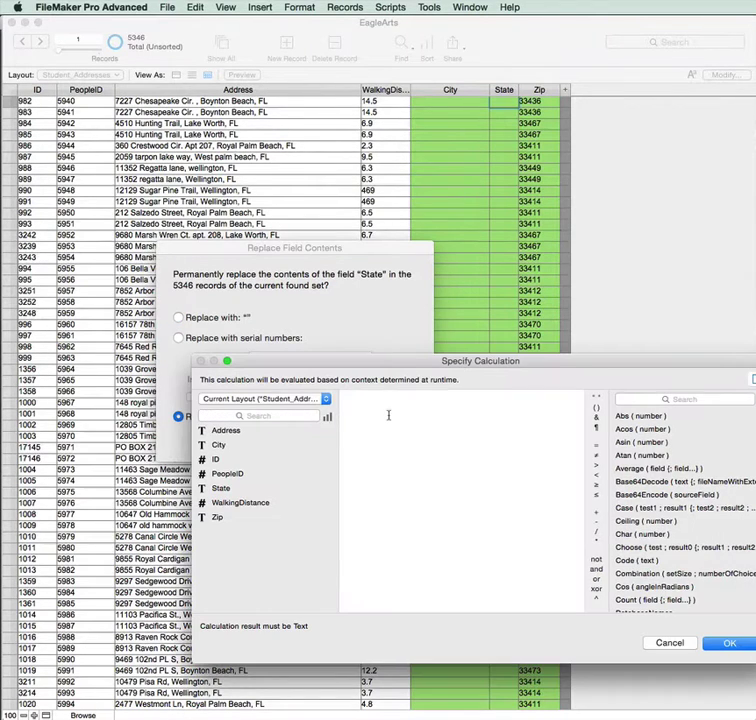
type("rightwor")
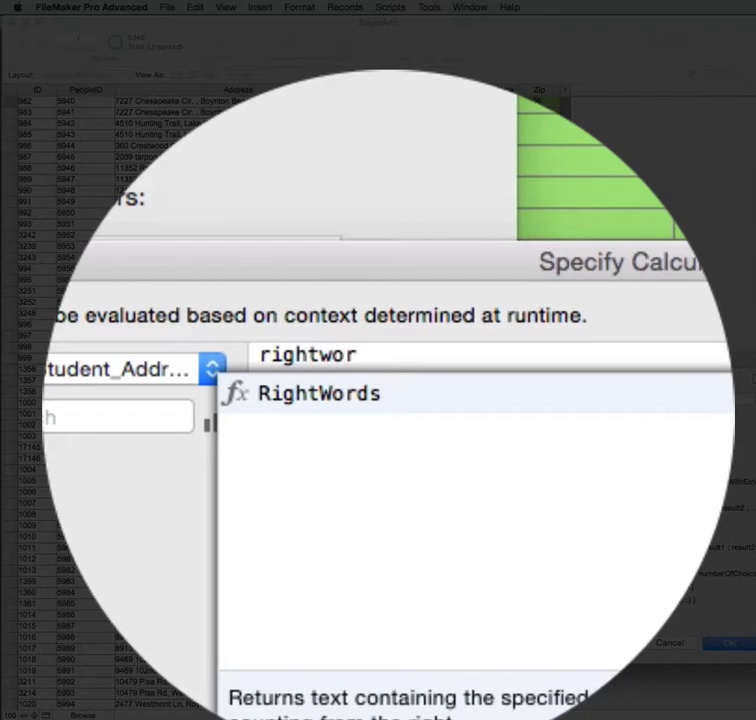
type("ds(a")
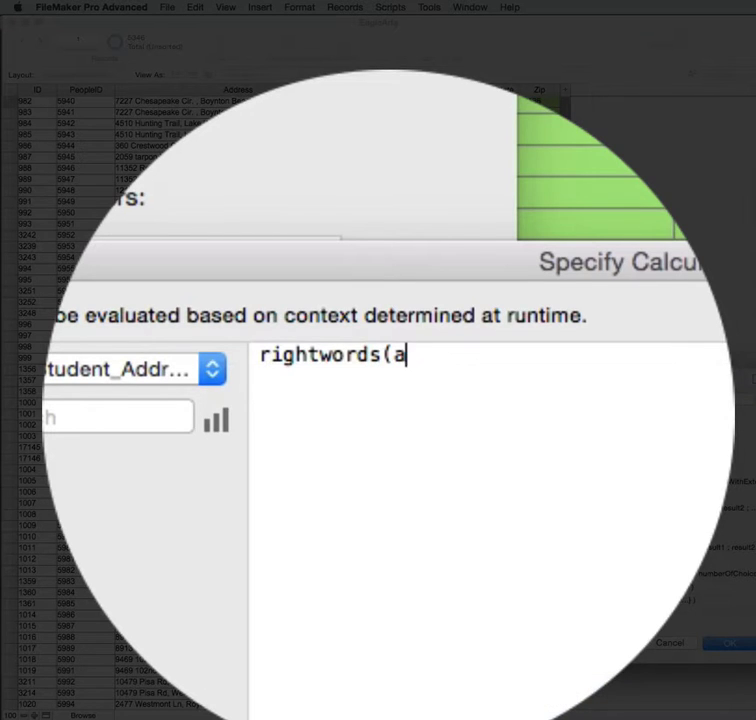
type("ddress,")
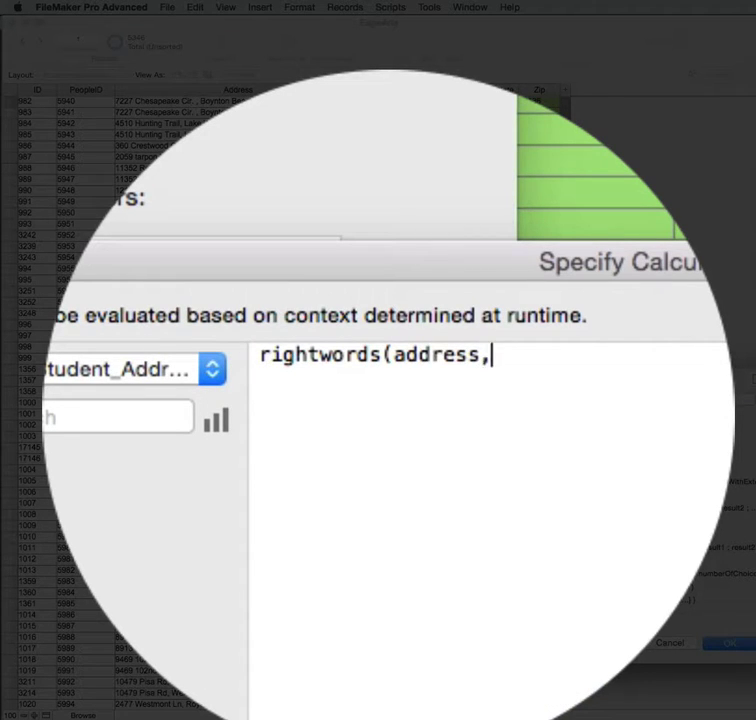
type("1)")
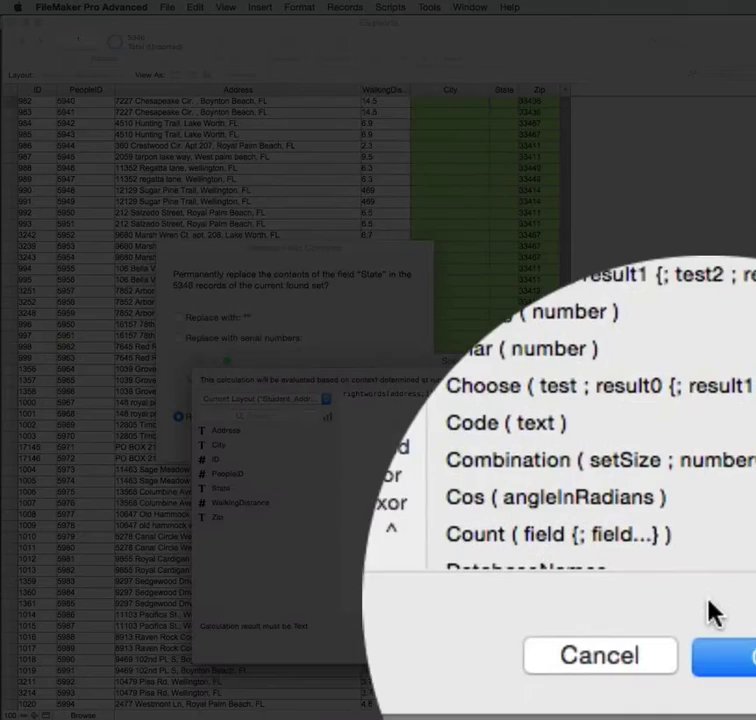
left_click(548, 628)
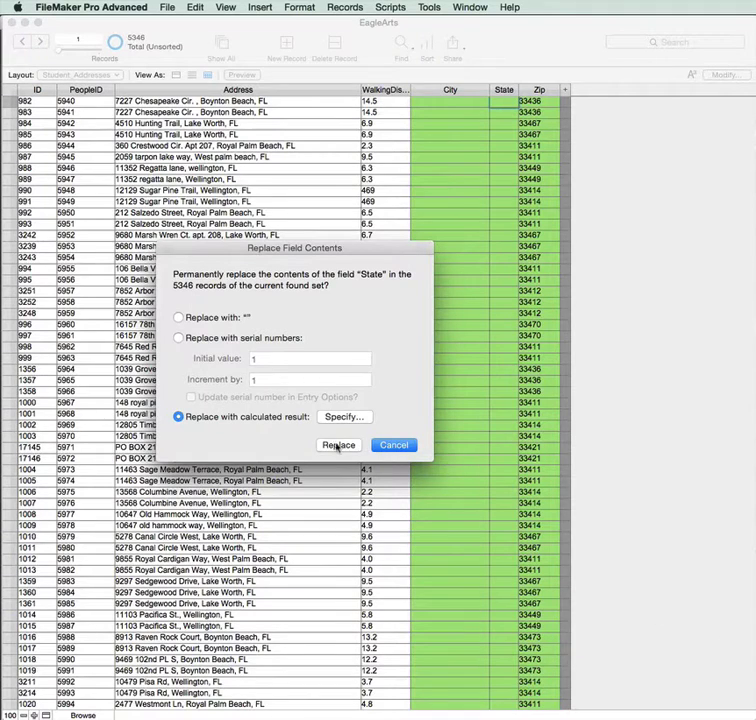
left_click(337, 446)
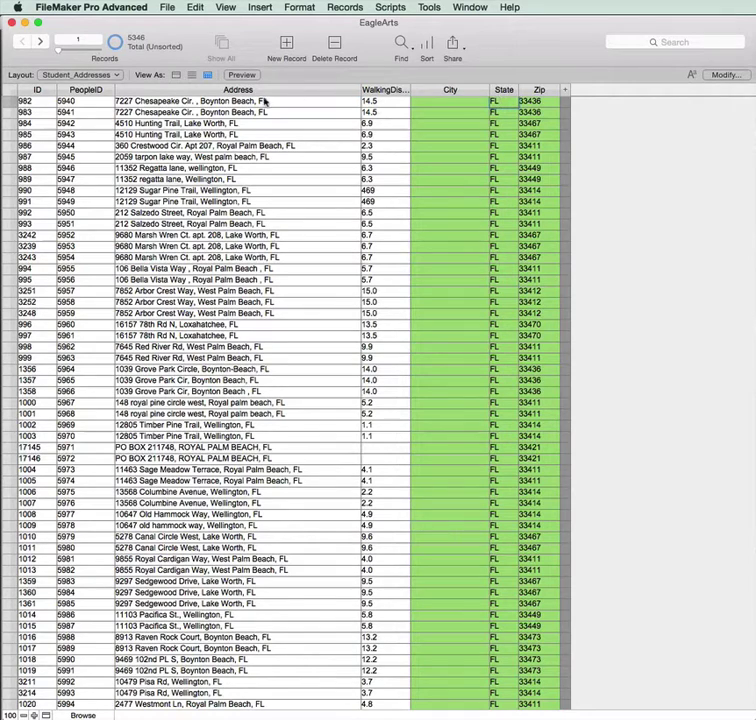
left_click(297, 100)
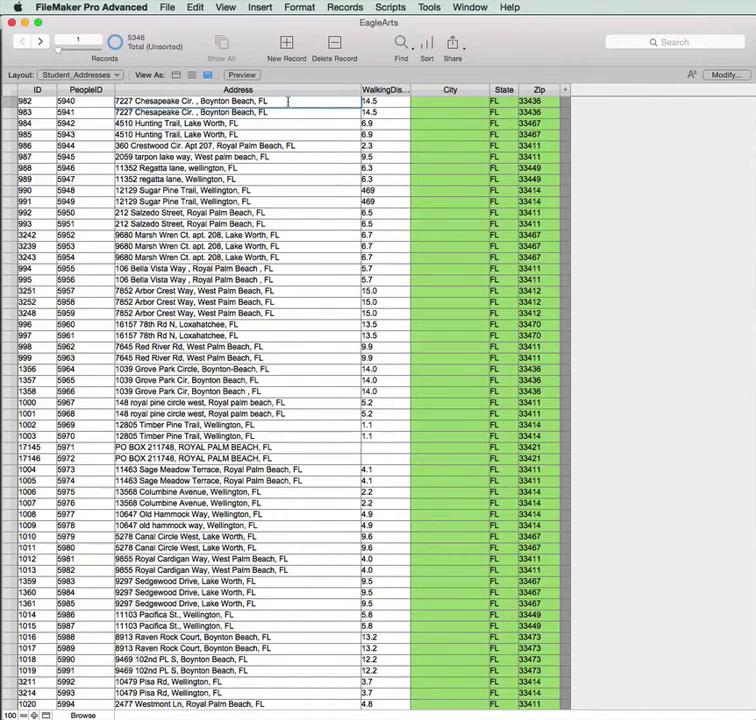
Replace every Address with substitute(address,State,"") so each ends after the city
key("super+equal")
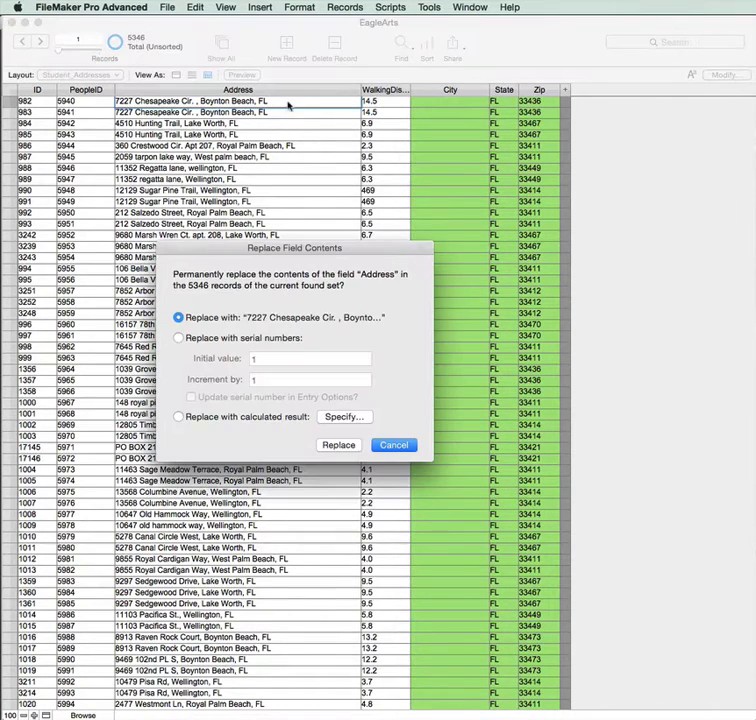
left_click(341, 417)
type("s")
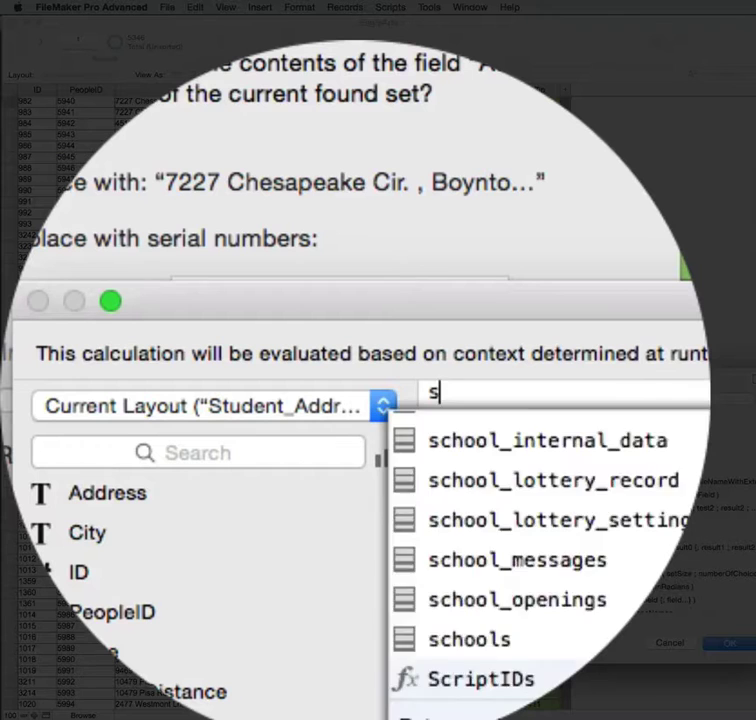
type("ubstitute")
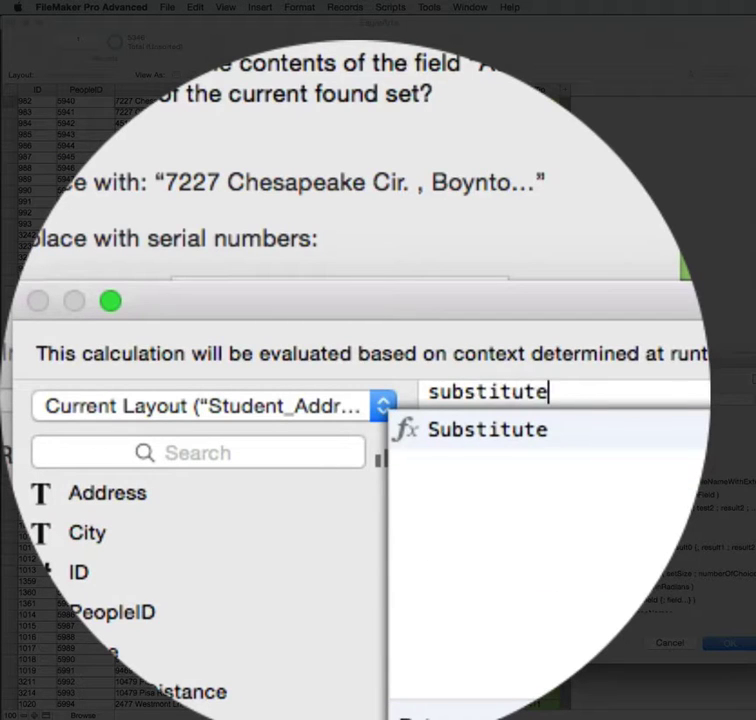
type("(address")
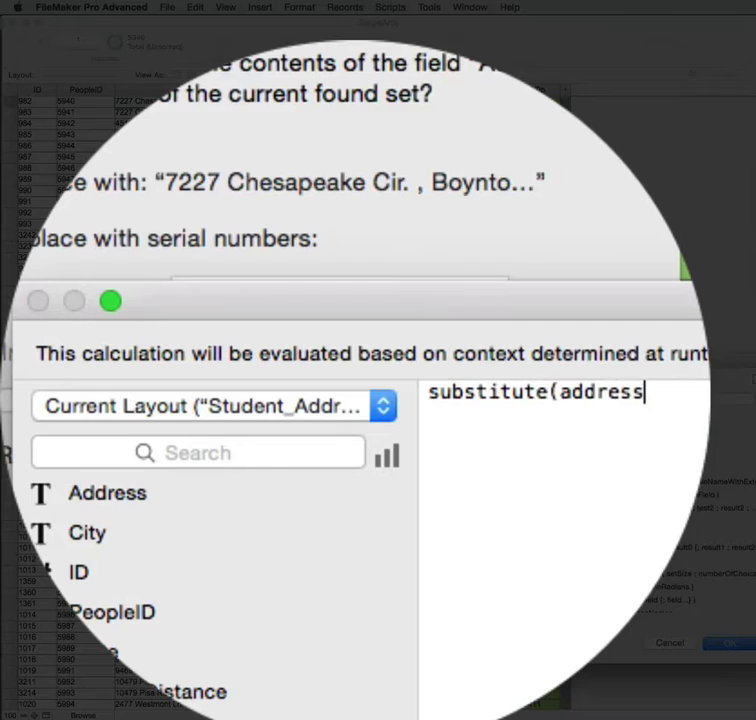
type(",")
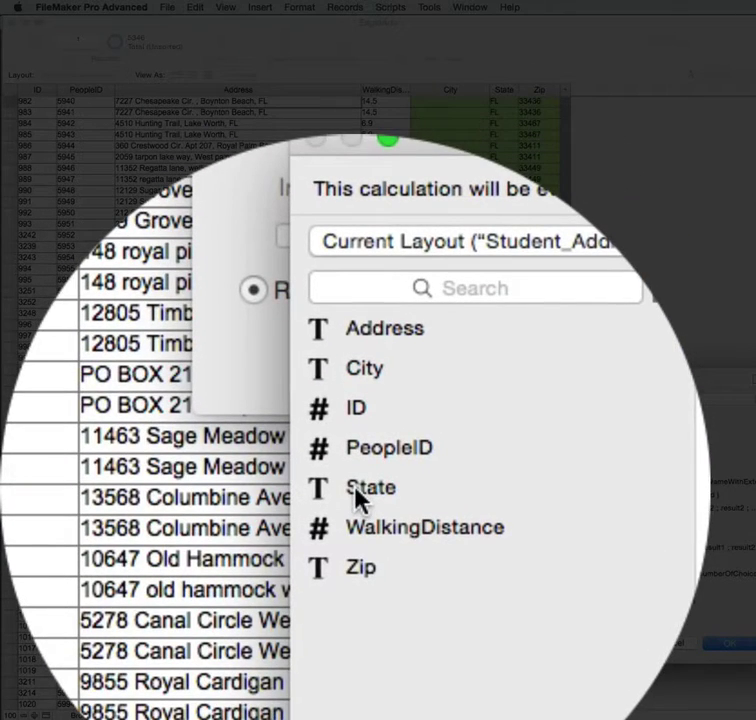
double_click(357, 495)
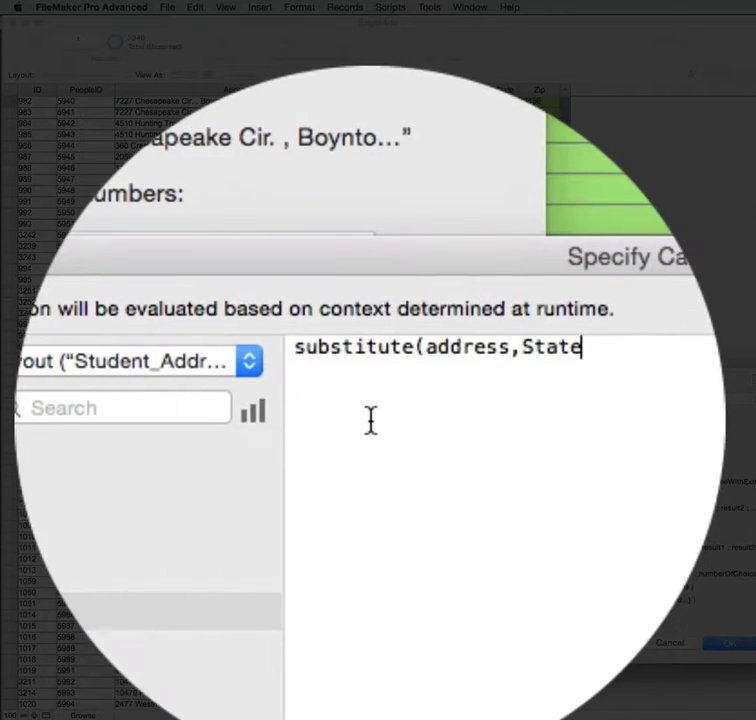
type(",\"\")")
left_click(724, 643)
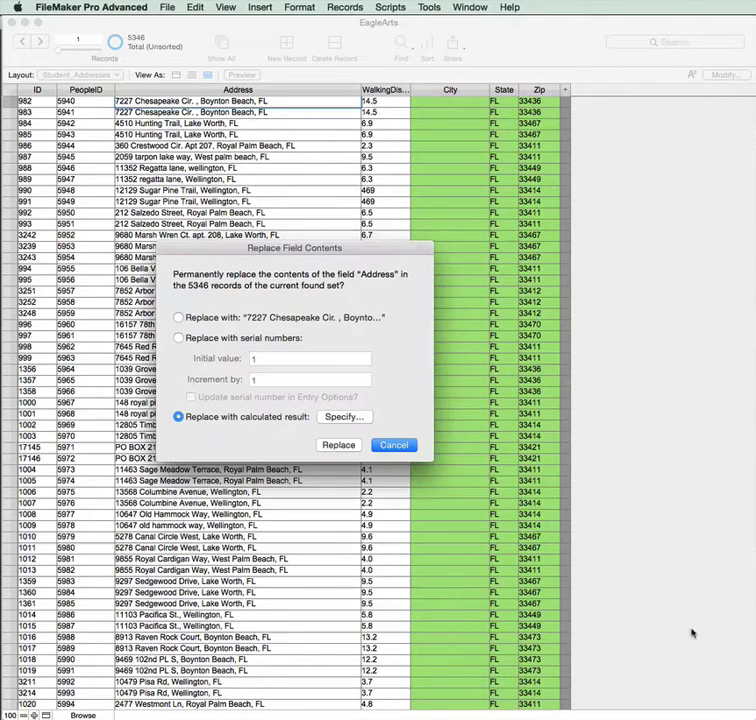
left_click(338, 445)
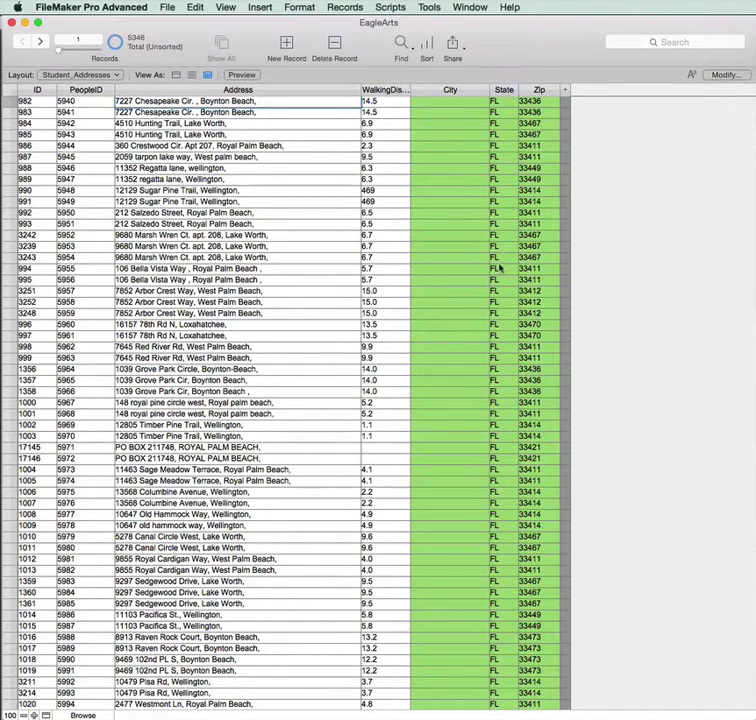
left_click(275, 101)
Replace every Address with supertrim(Address) to strip the extra spaces
key("super+equal")
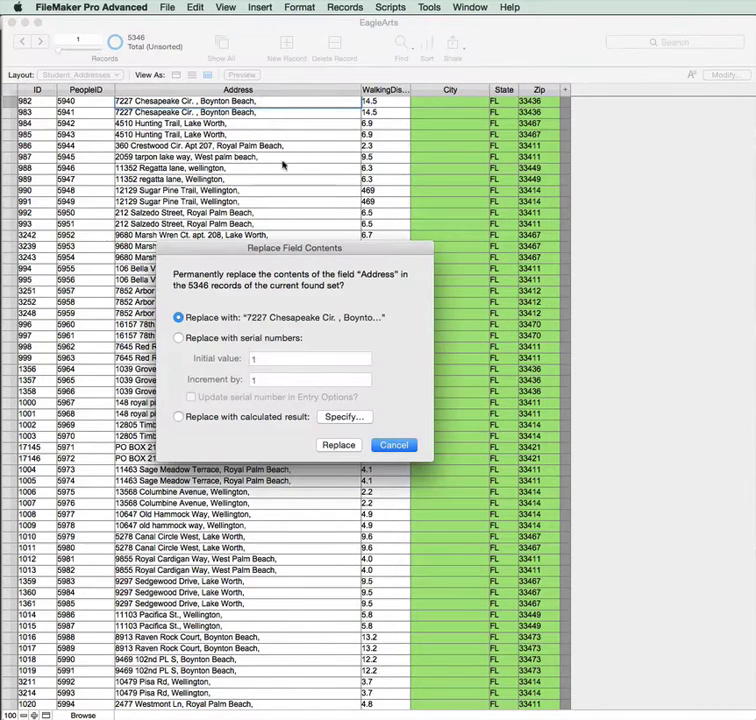
left_click(335, 421)
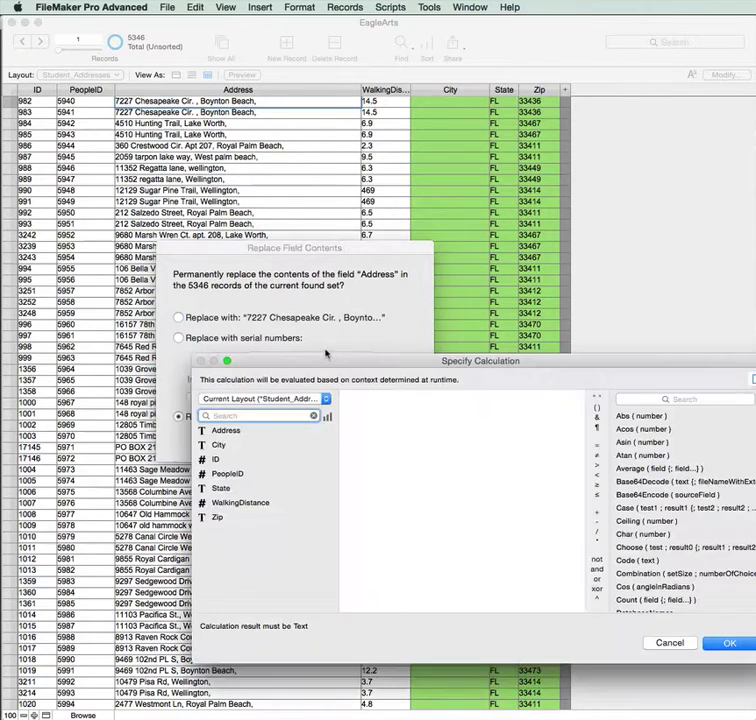
type("supertrim(")
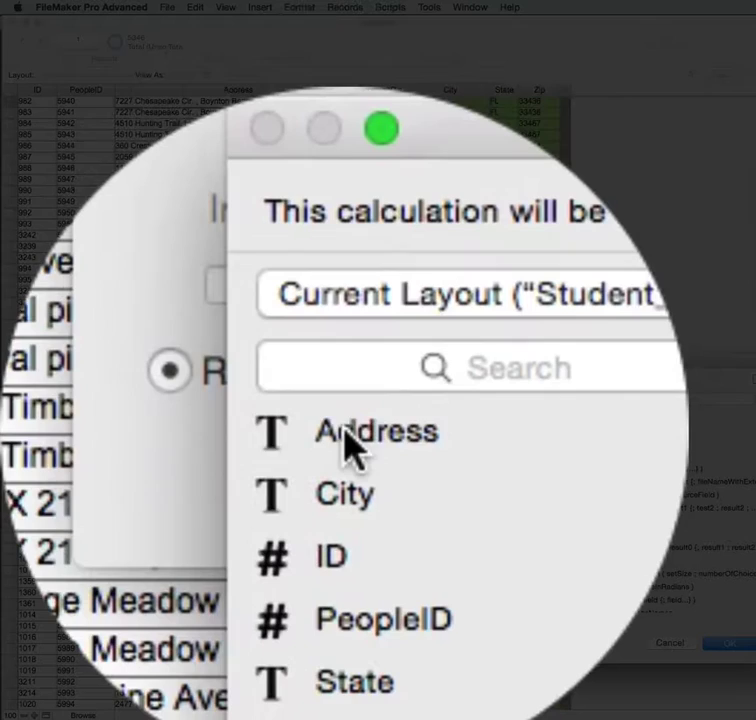
double_click(222, 430)
type(")")
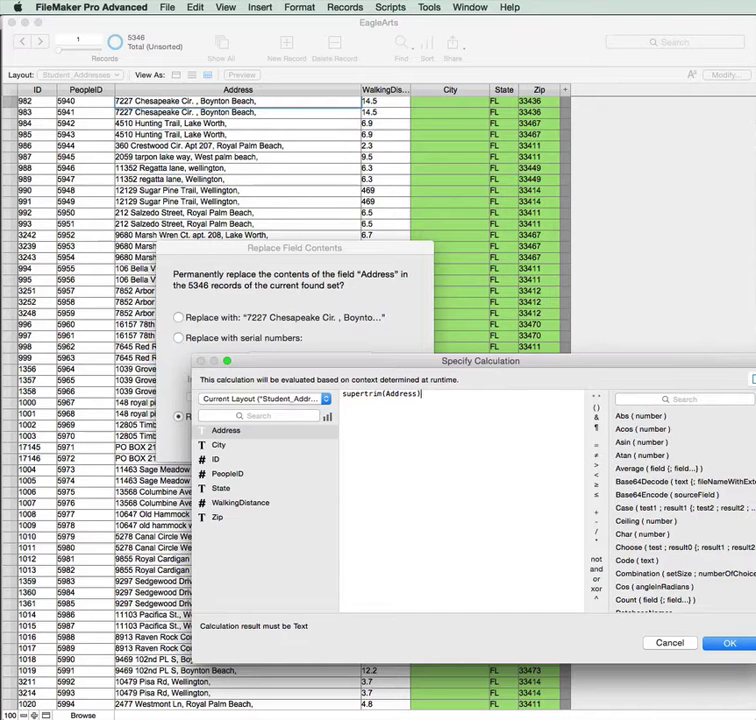
left_click(726, 644)
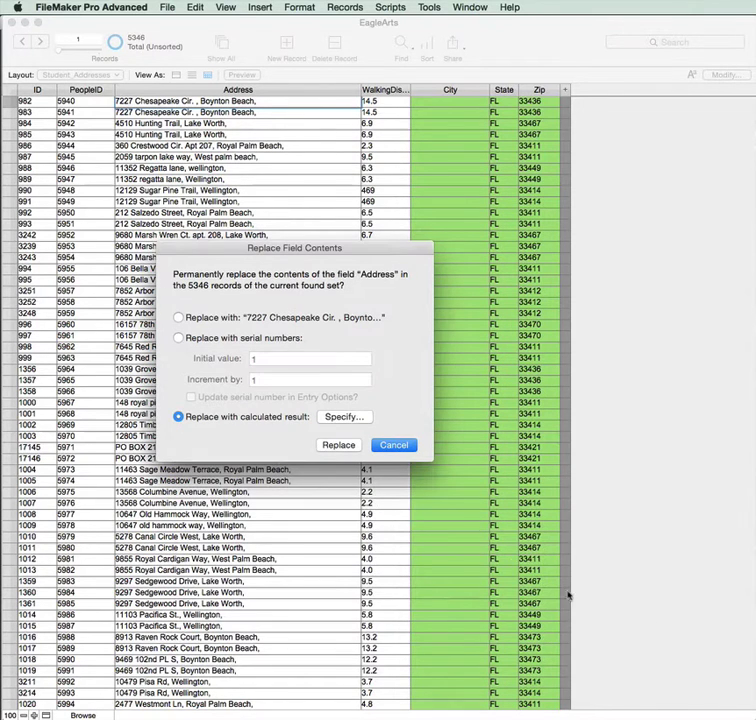
left_click(337, 446)
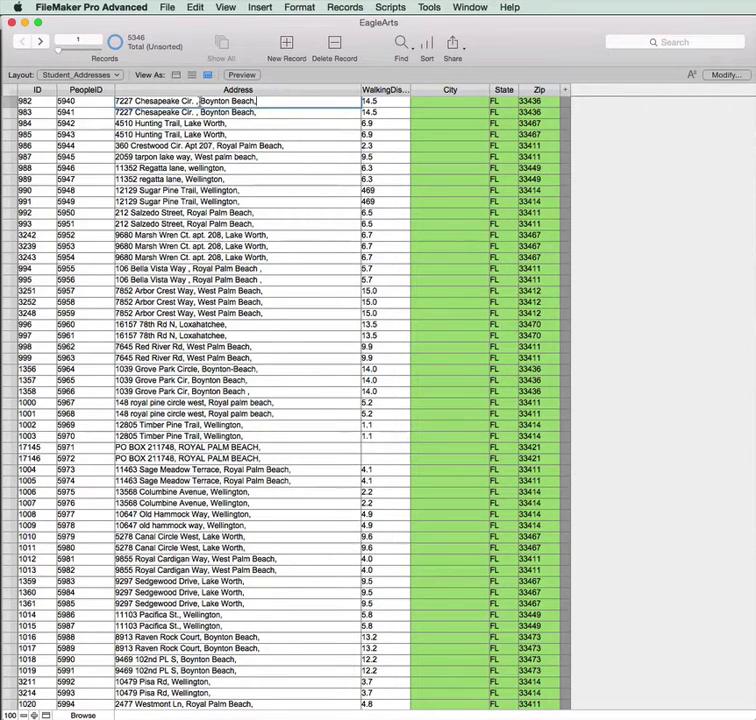
Fill City in all records with right(address, length(address) - position(address,",",1,1))
left_click(438, 101)
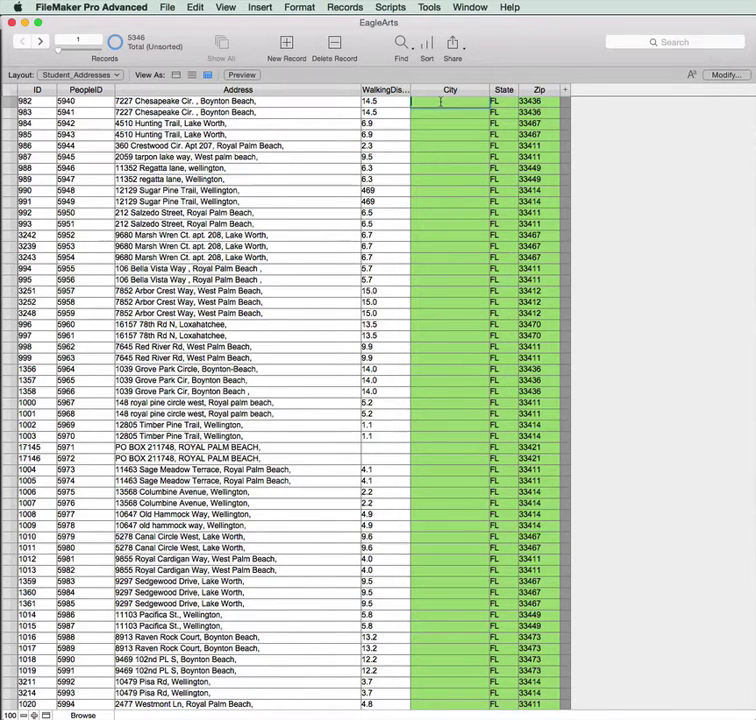
key("super+equal")
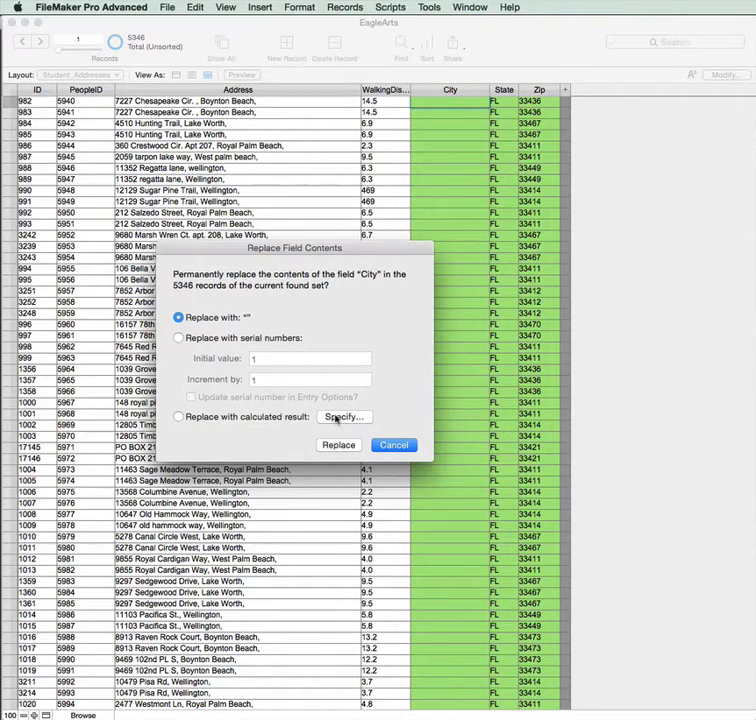
left_click(336, 418)
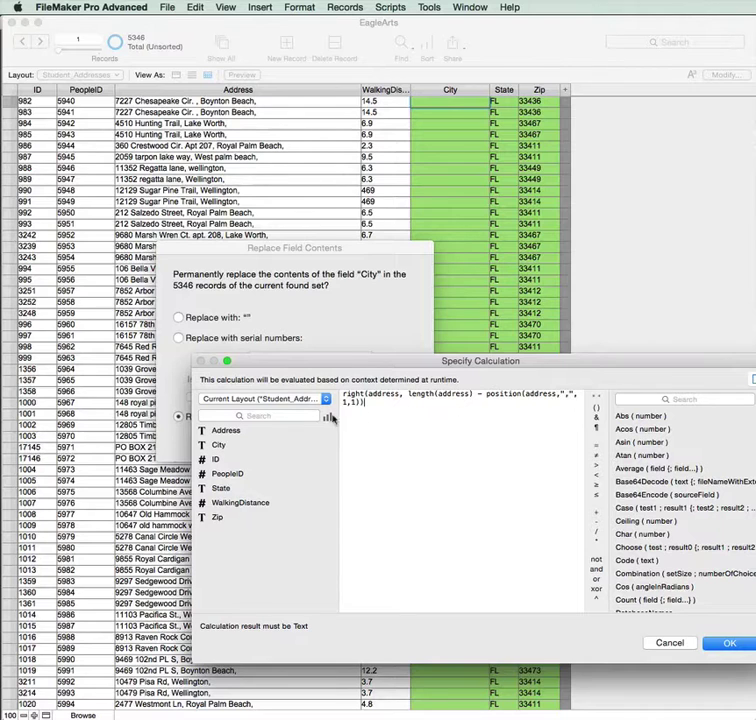
left_click(729, 645)
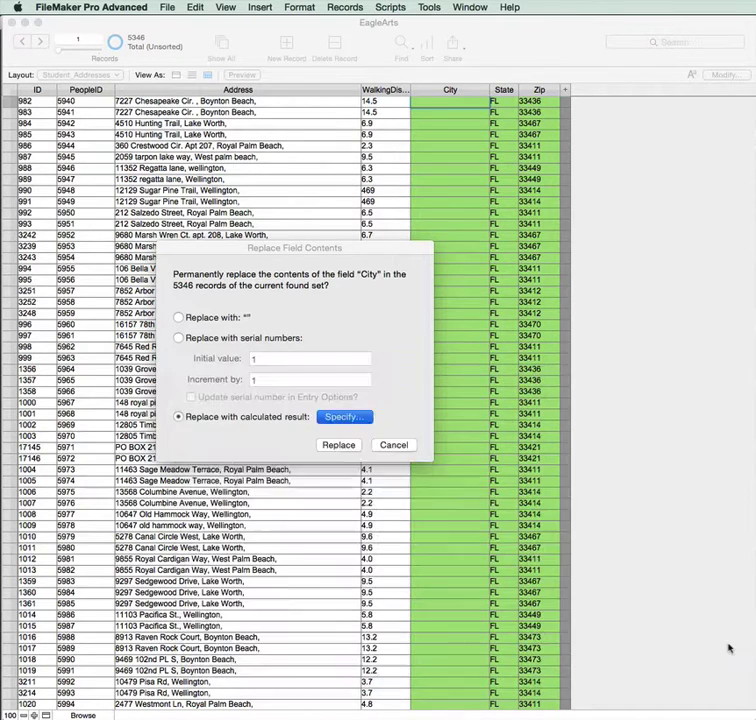
left_click(337, 446)
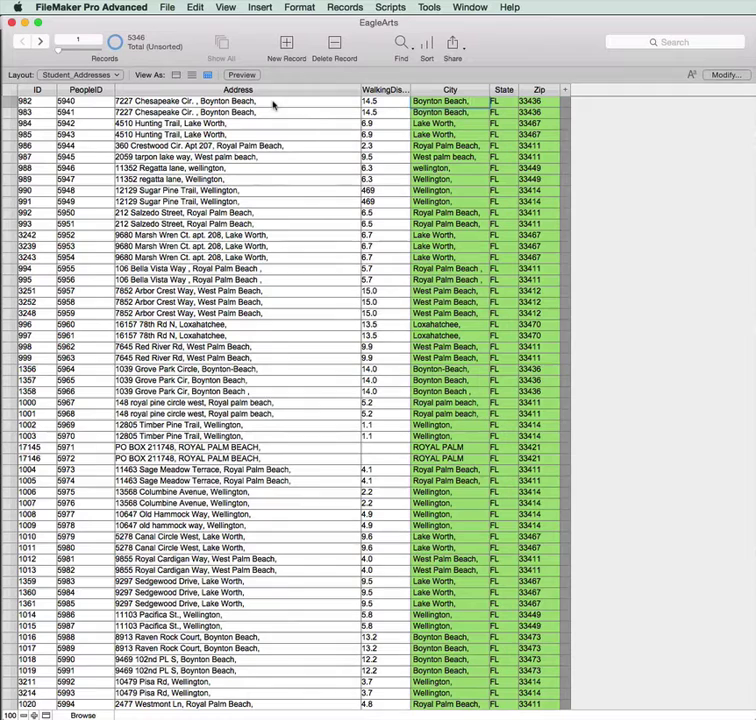
left_click(283, 104)
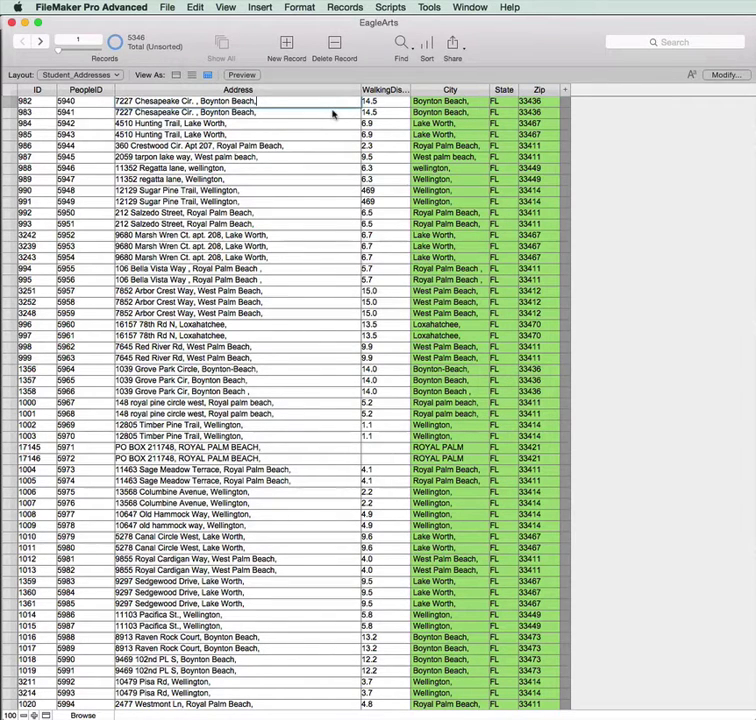
key("super+equal")
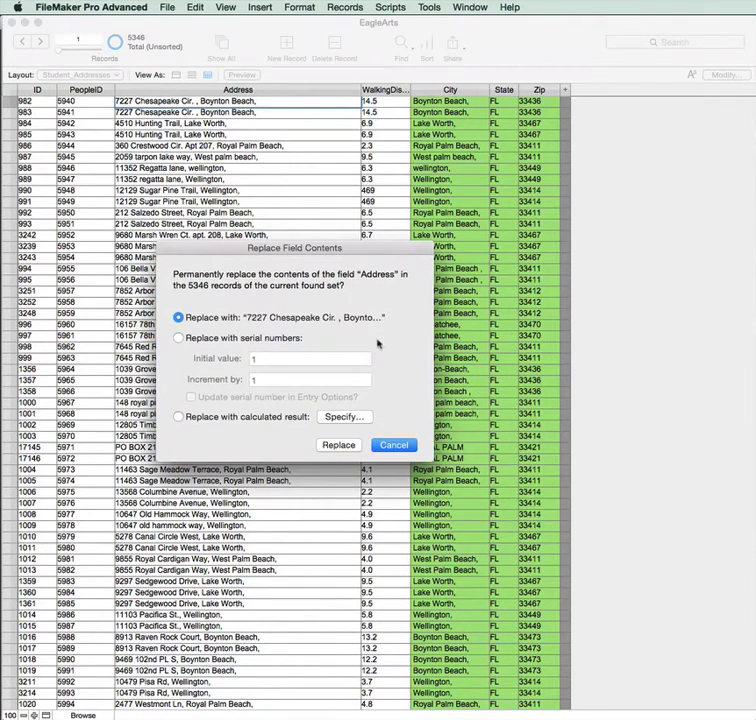
left_click(342, 418)
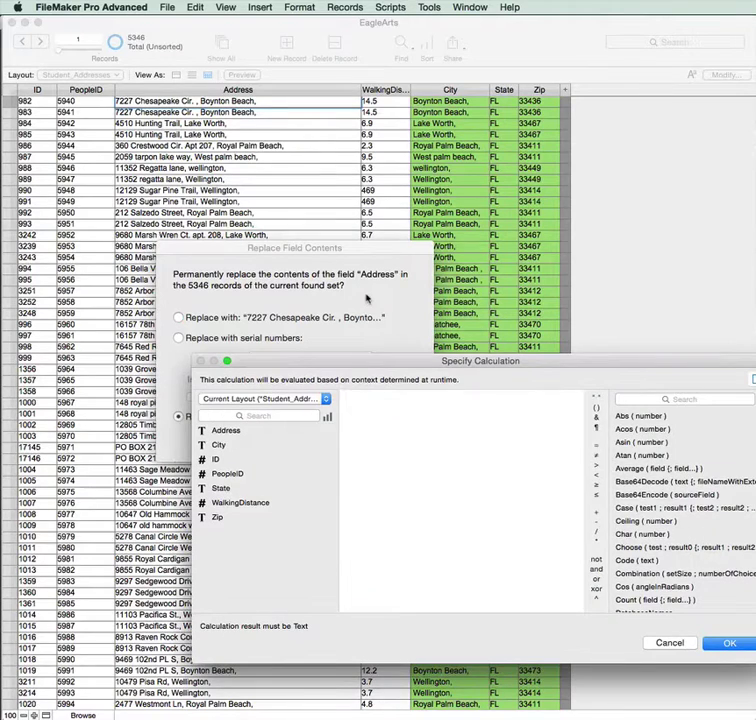
type("substit")
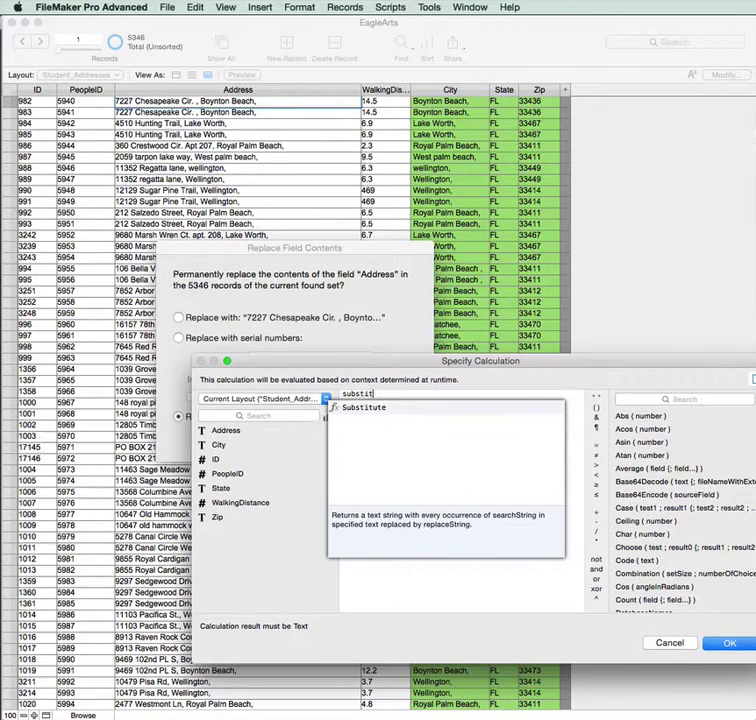
type("ute(")
left_click(225, 434)
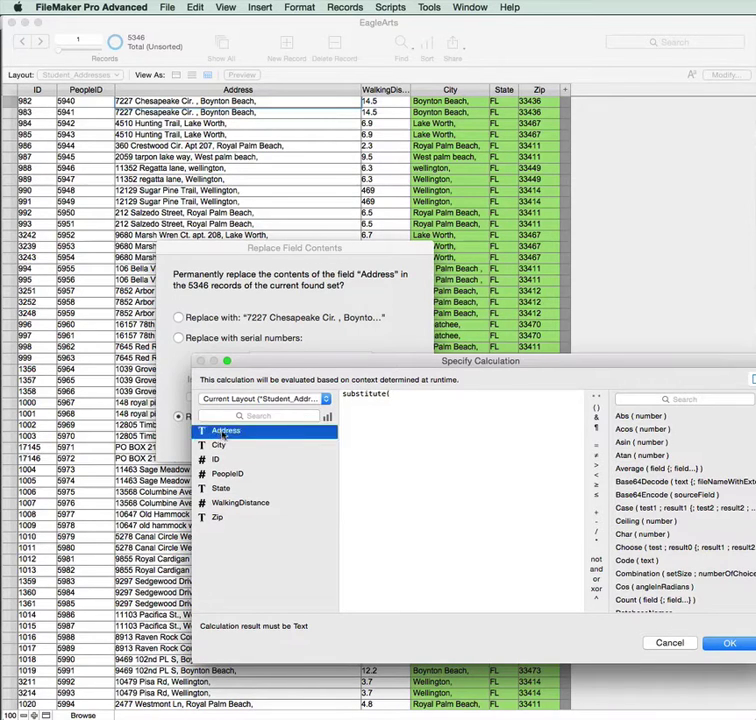
double_click(225, 434)
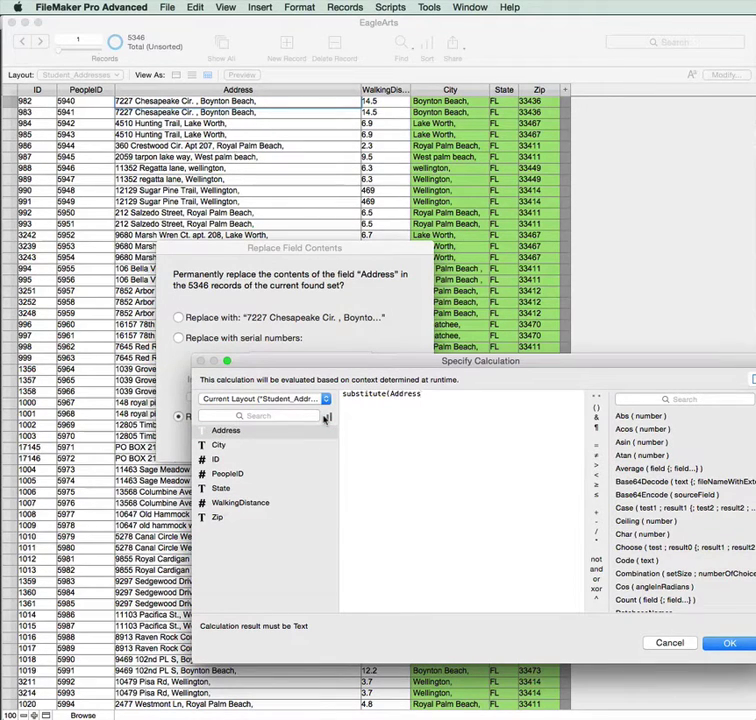
type(",")
left_click(218, 446)
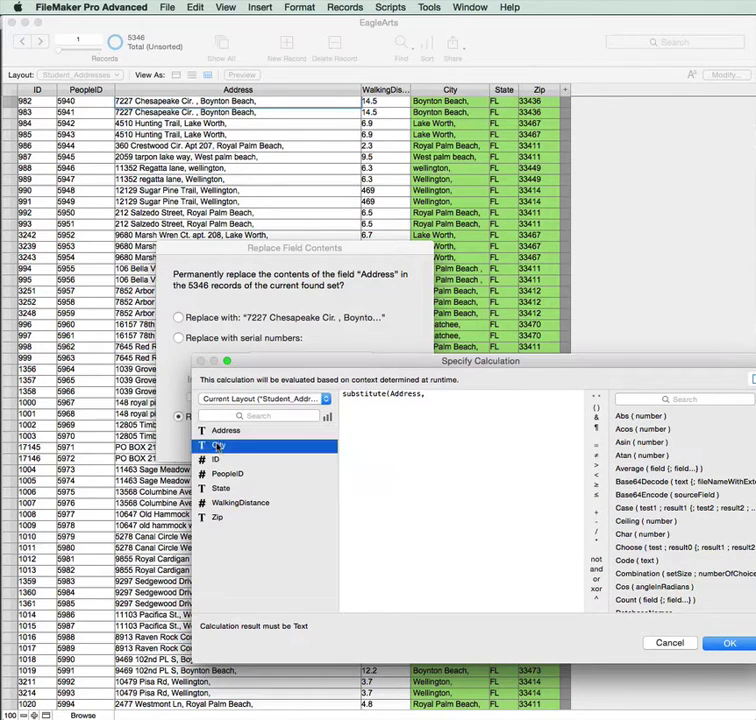
double_click(218, 446)
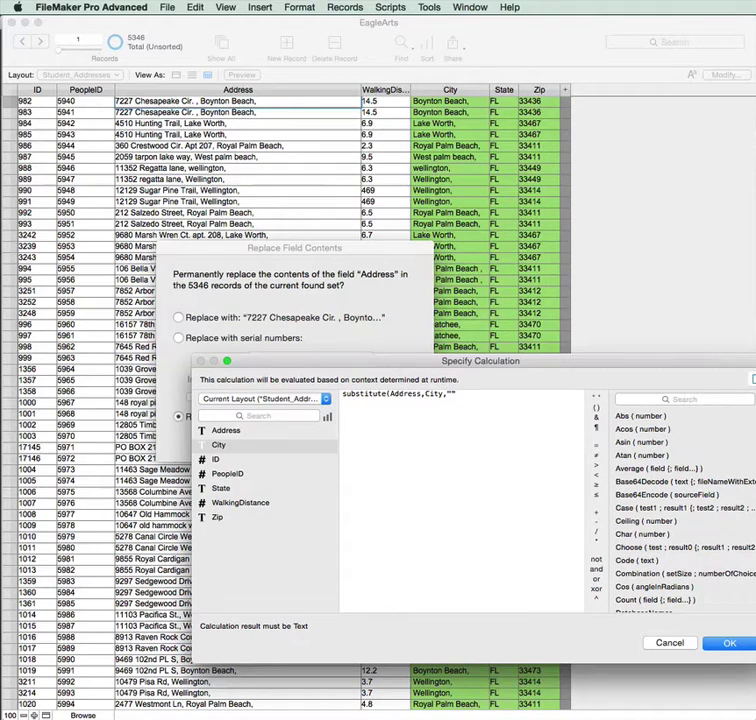
left_click(729, 643)
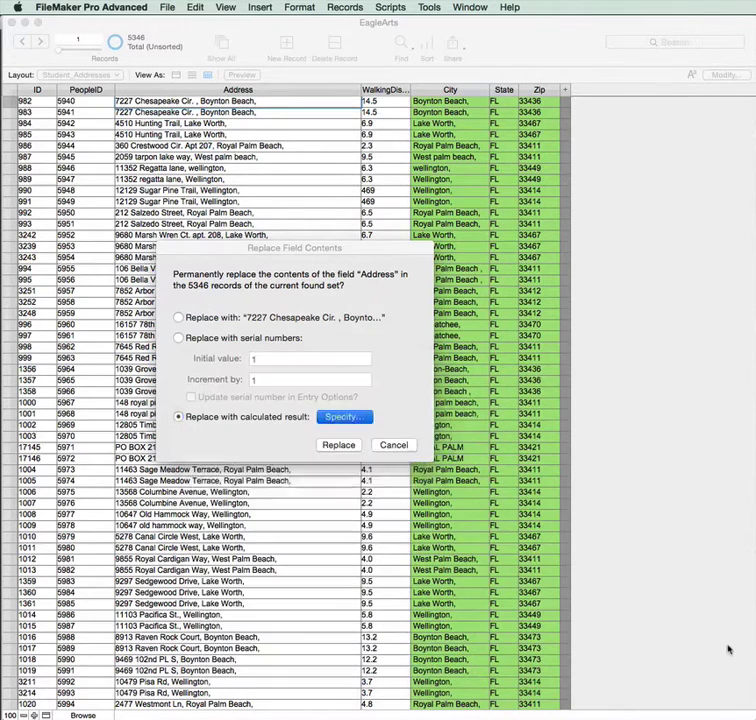
left_click(337, 444)
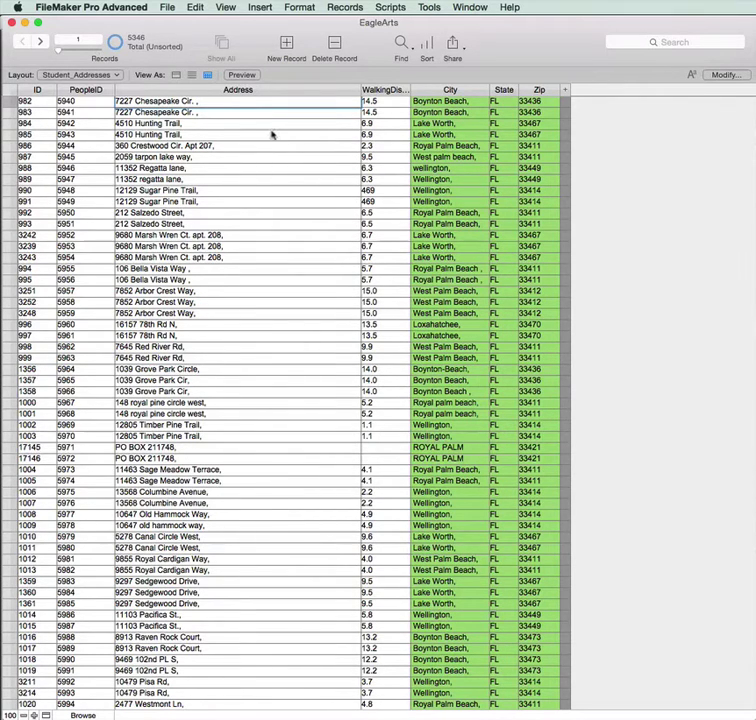
Begin a City replacement formula with Proper(City)
left_click(477, 101)
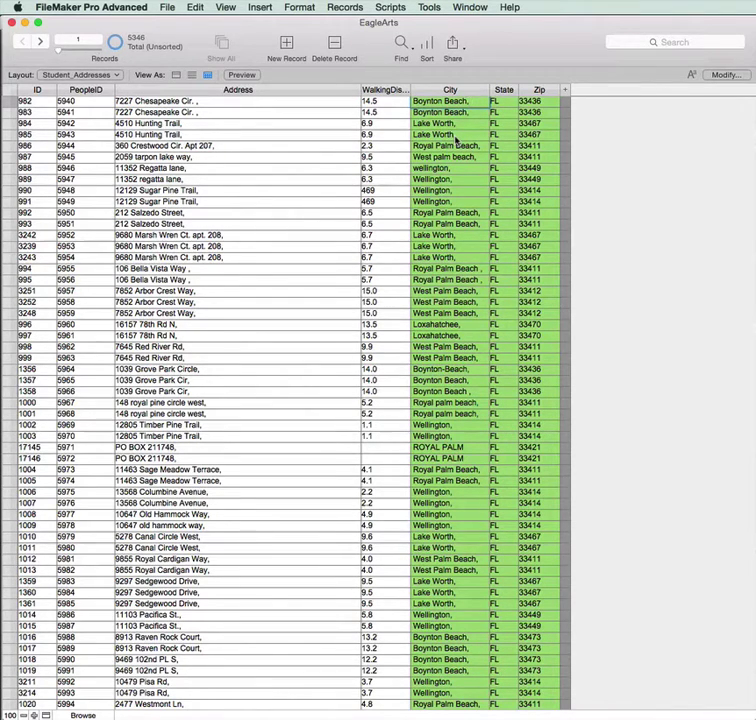
key("super+equal")
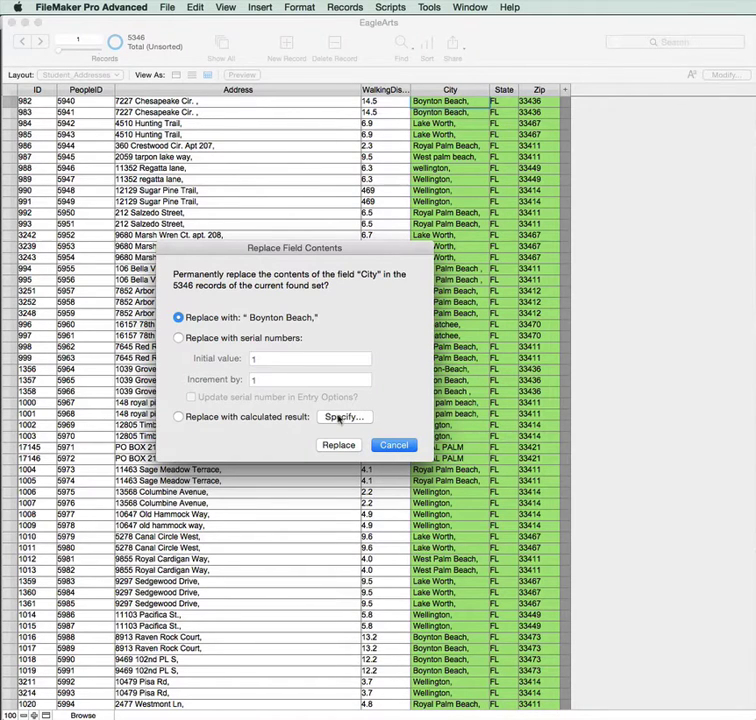
left_click(341, 417)
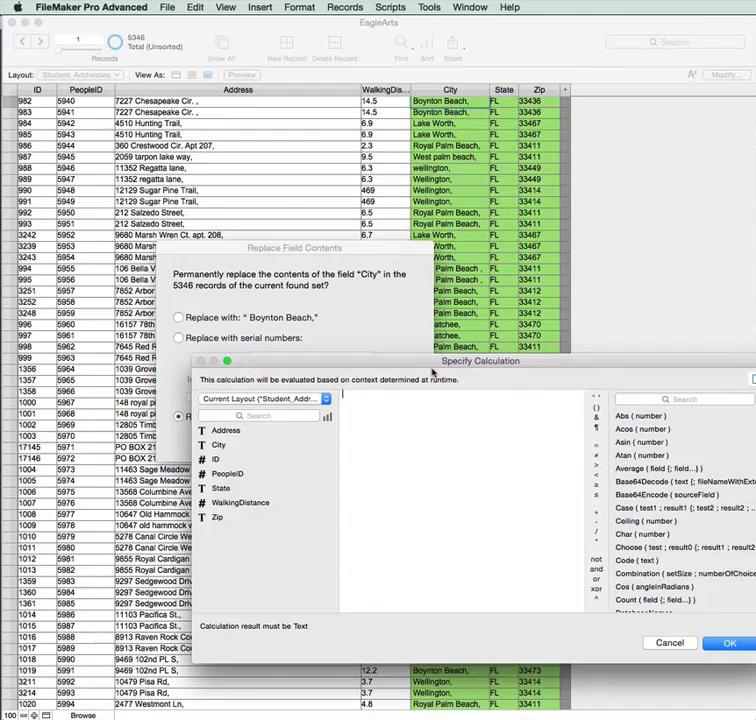
type("prop")
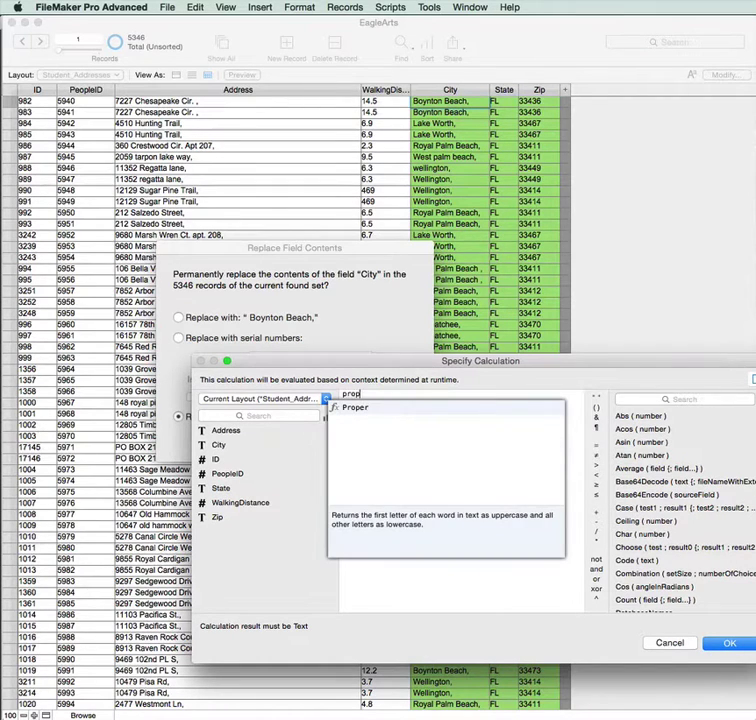
type("er(")
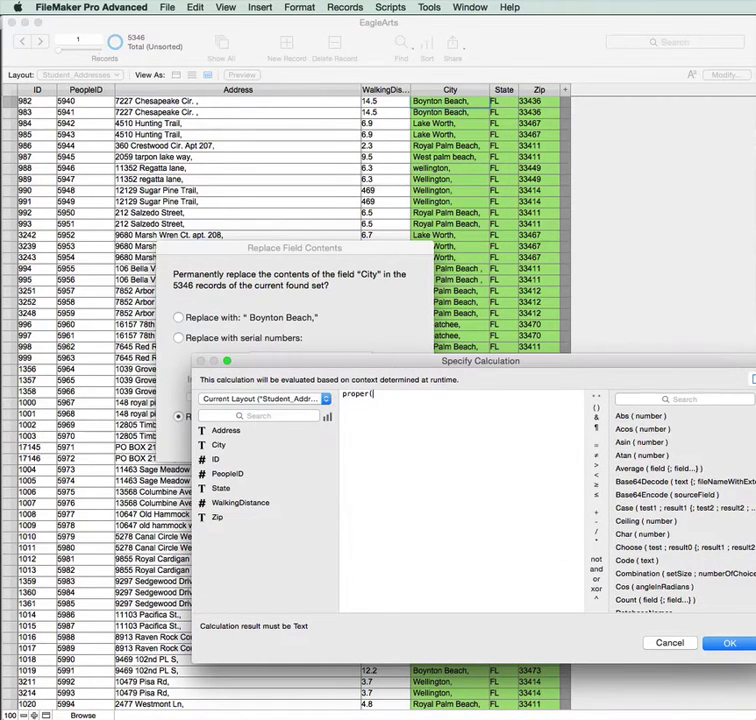
double_click(224, 445)
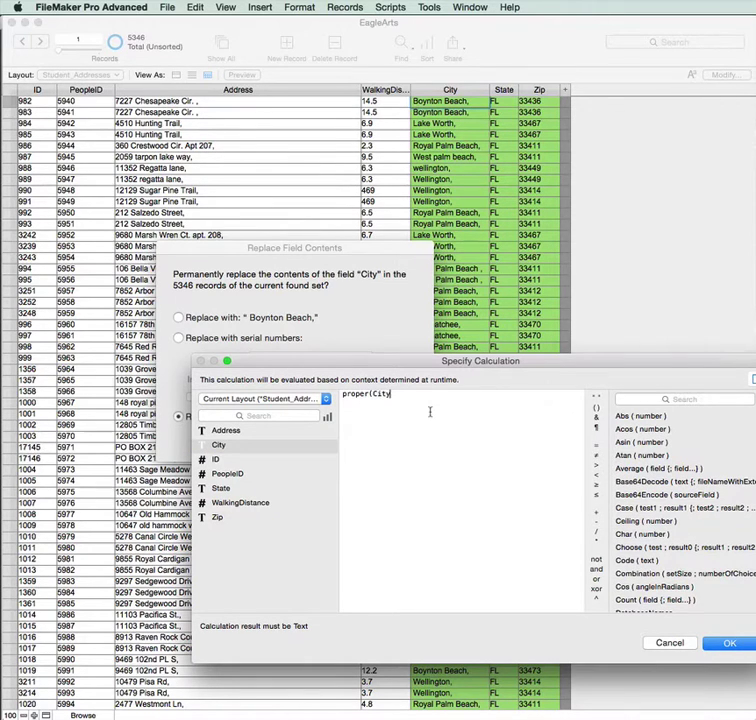
type(")")
Extend it to SuperTrim(Substitute(Proper(City); ","; "")) and replace every City value
left_click(343, 394)
type("substit")
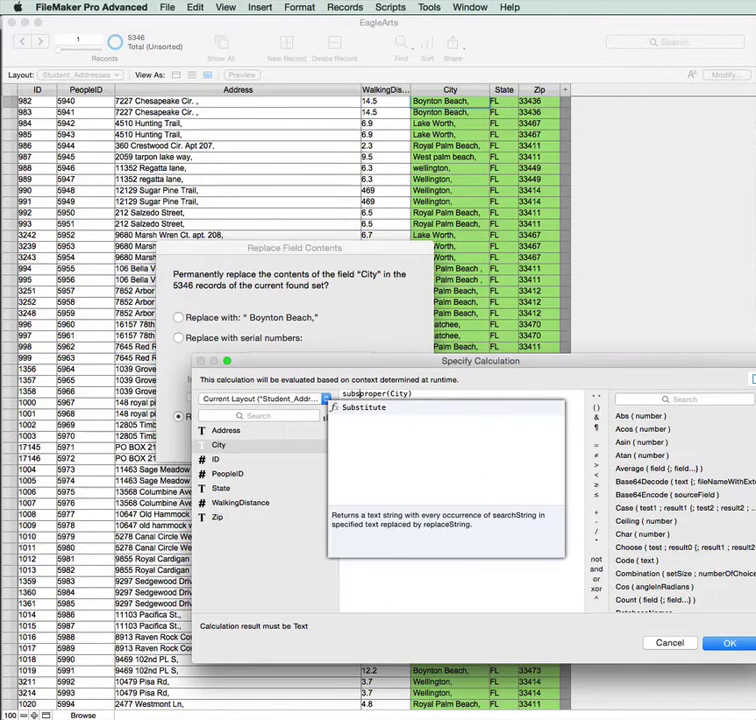
type("ute")
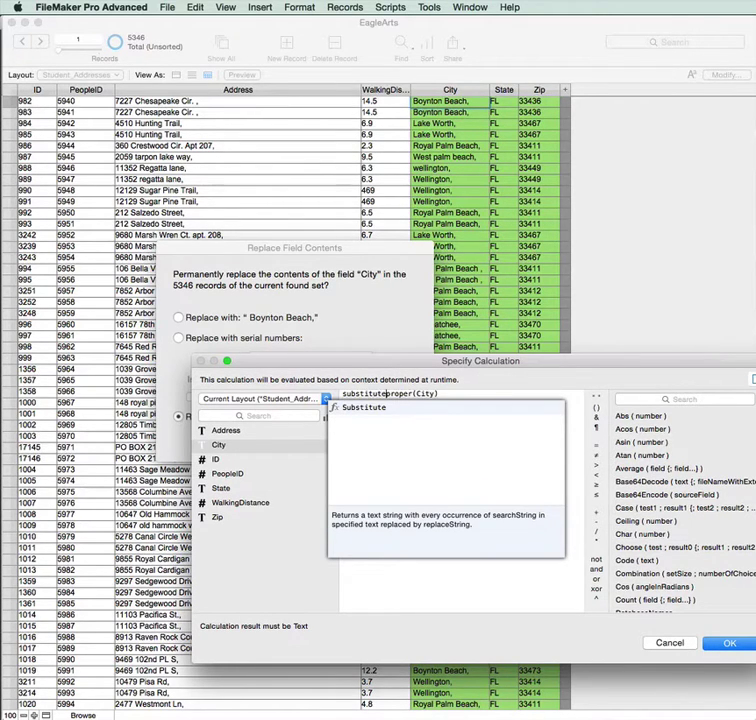
type("(")
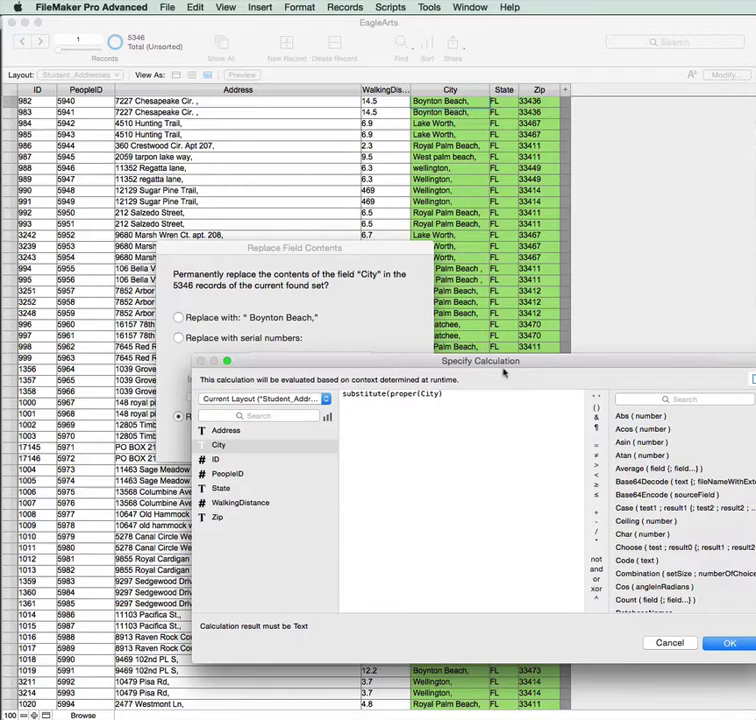
left_click(532, 390)
type(";")
type("\"")
type(",\"")
type(",")
type("\"\"")
left_click(342, 393)
type("supert")
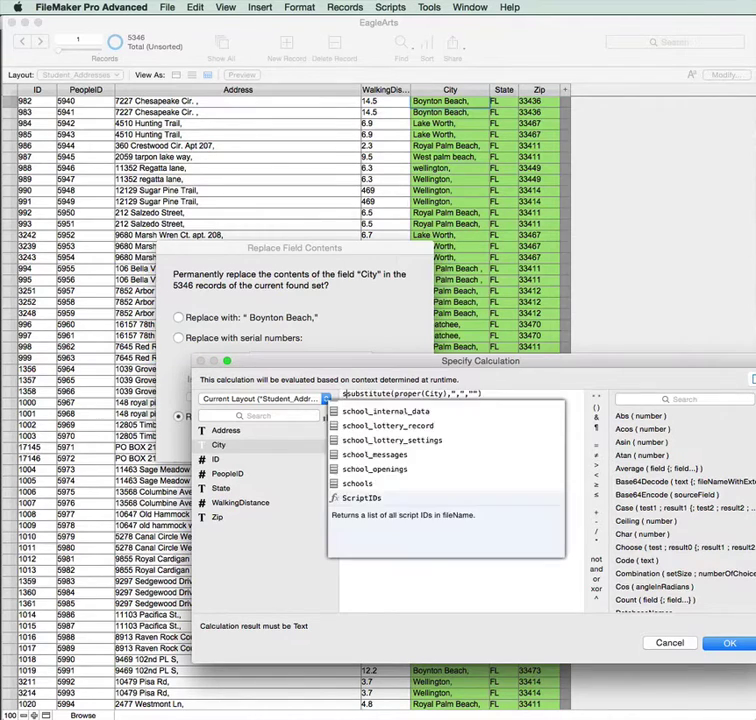
type("rim(")
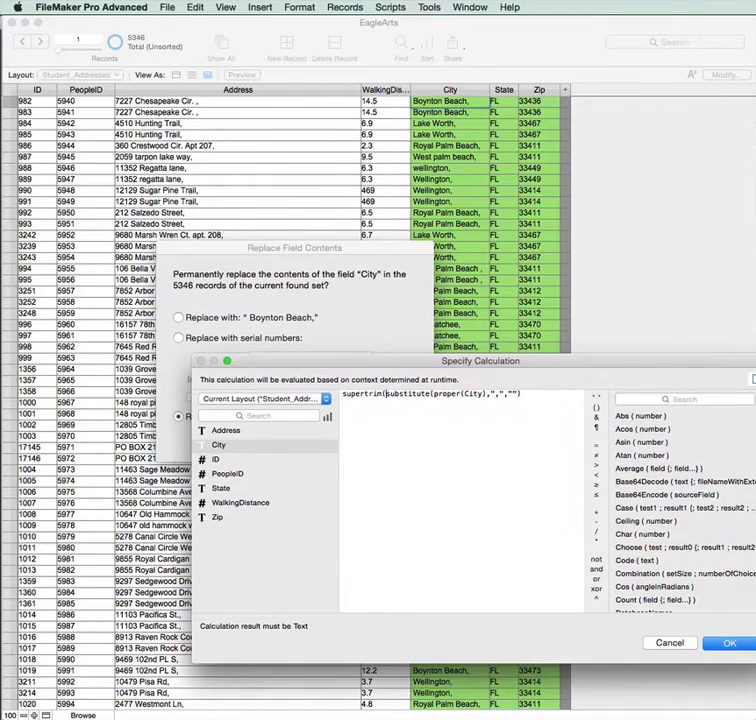
left_click(534, 396)
type(")")
left_click(728, 643)
left_click(336, 446)
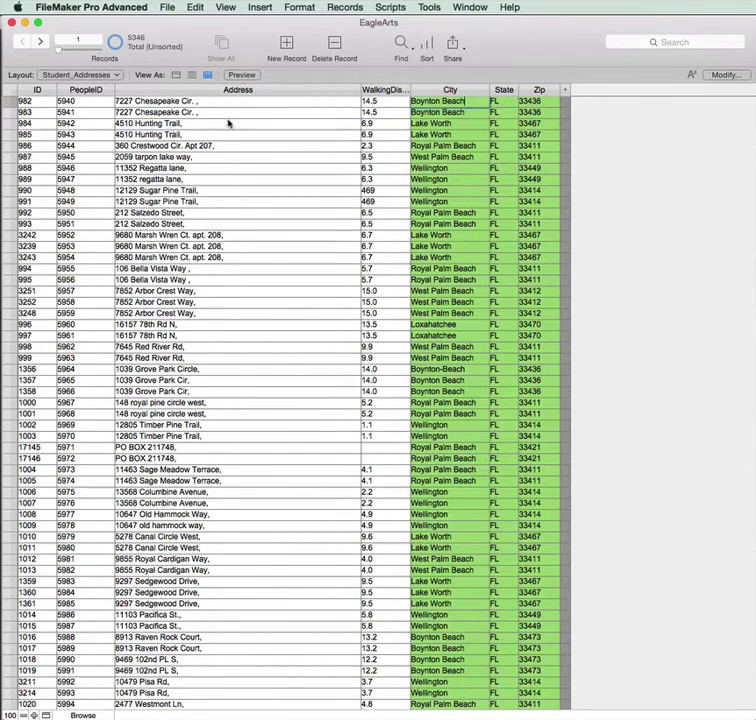
Replace Address in all records with the pasted cleanup calculation, removing trailing commas
scroll(259, 213, "down", 1)
scroll(259, 213, "down", 10)
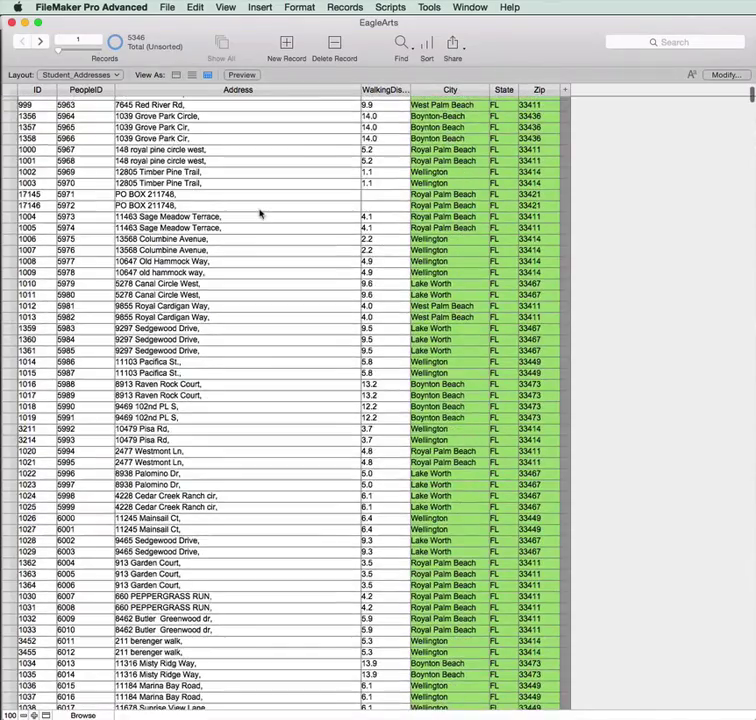
scroll(259, 213, "down", 5)
scroll(259, 213, "down", 6)
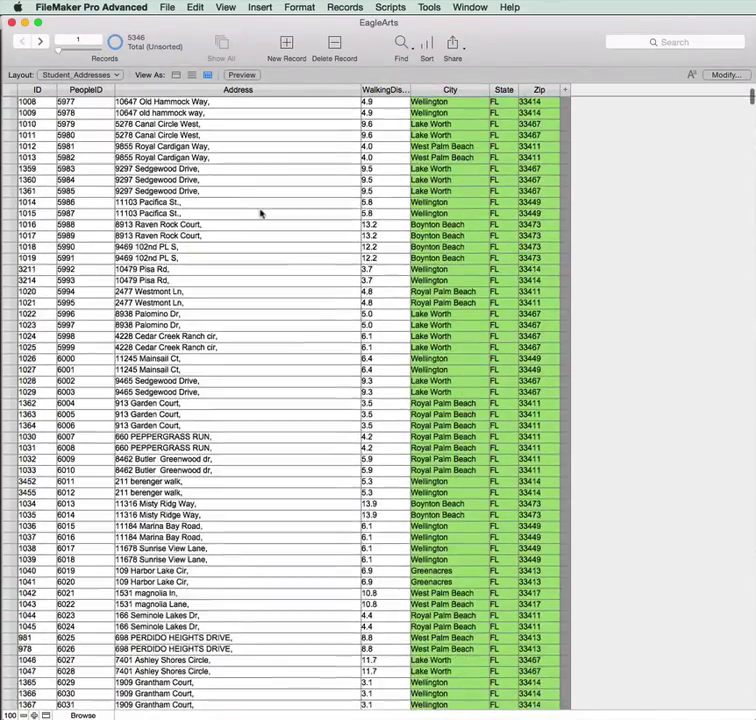
scroll(260, 213, "up", 15)
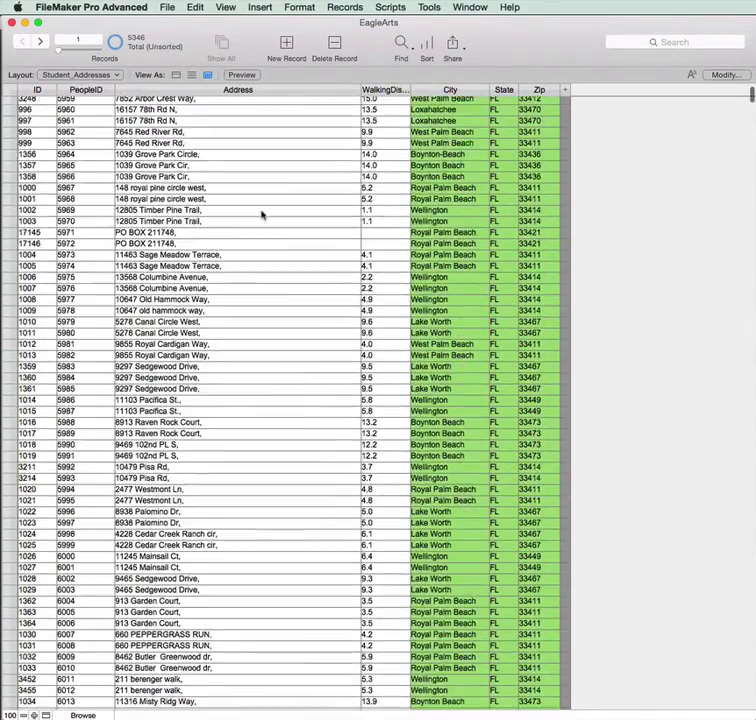
left_click(250, 103)
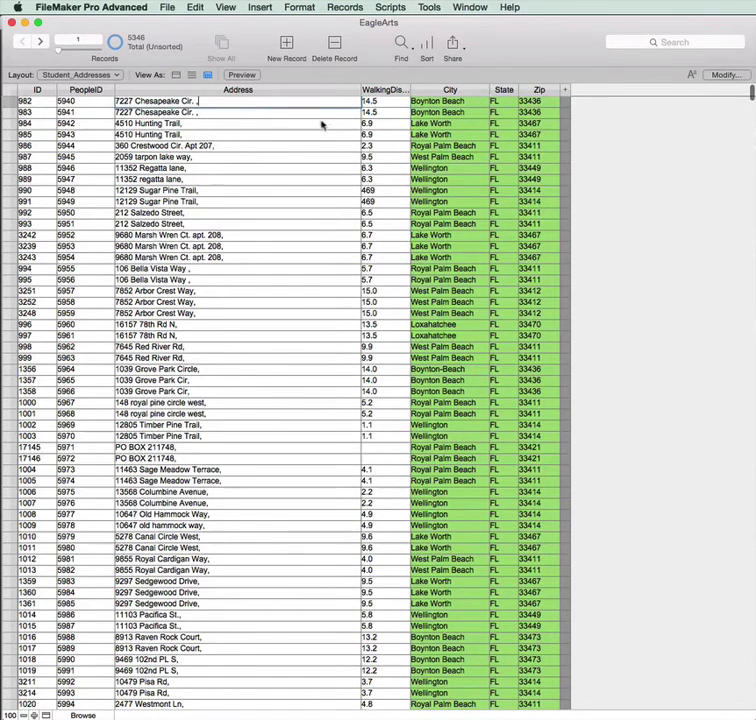
key("super+equal")
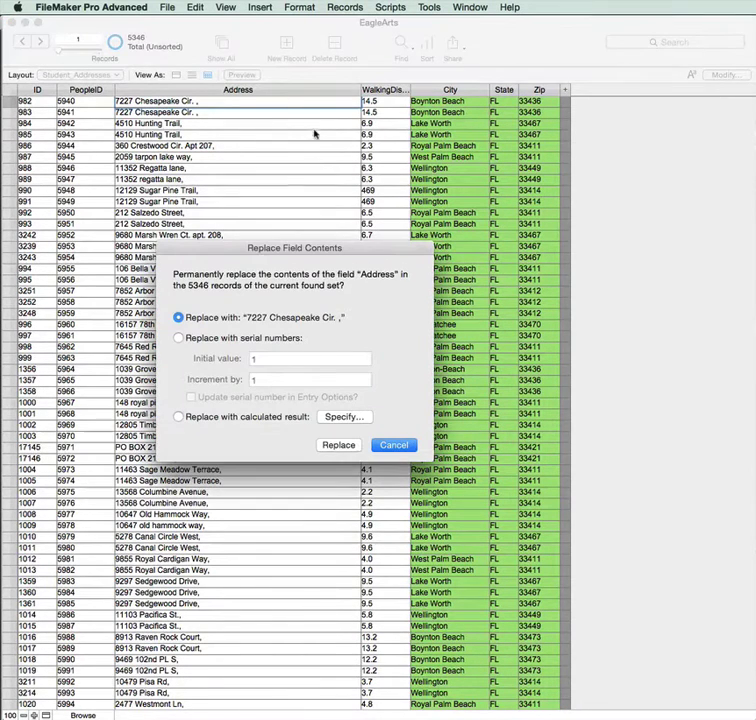
left_click(341, 417)
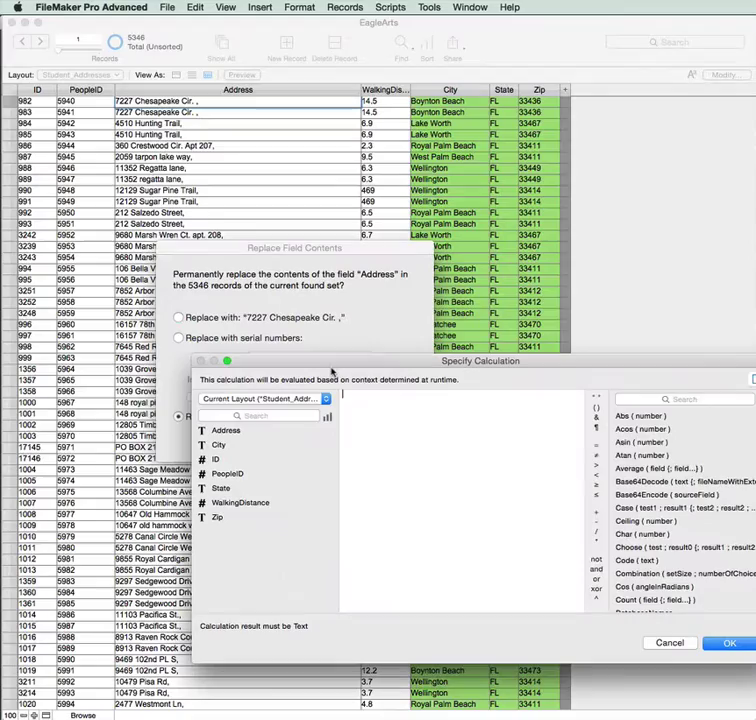
type("supertrim(substitute(proper(Address),\",\",\"\"))")
key("Return")
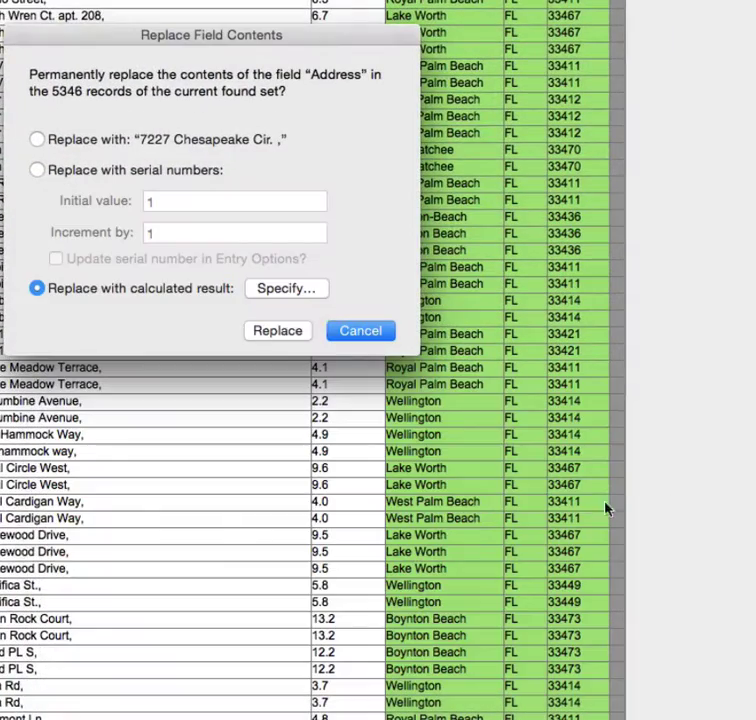
left_click(266, 335)
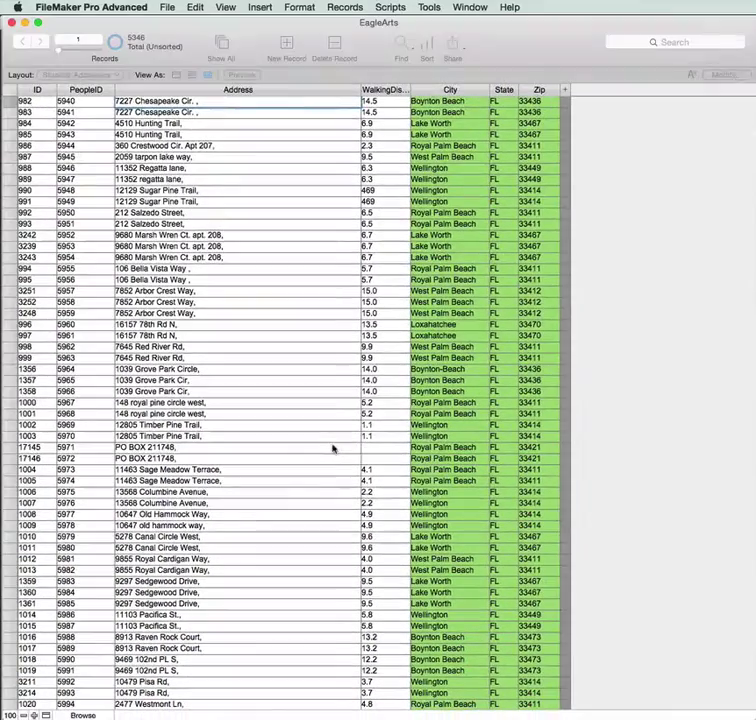